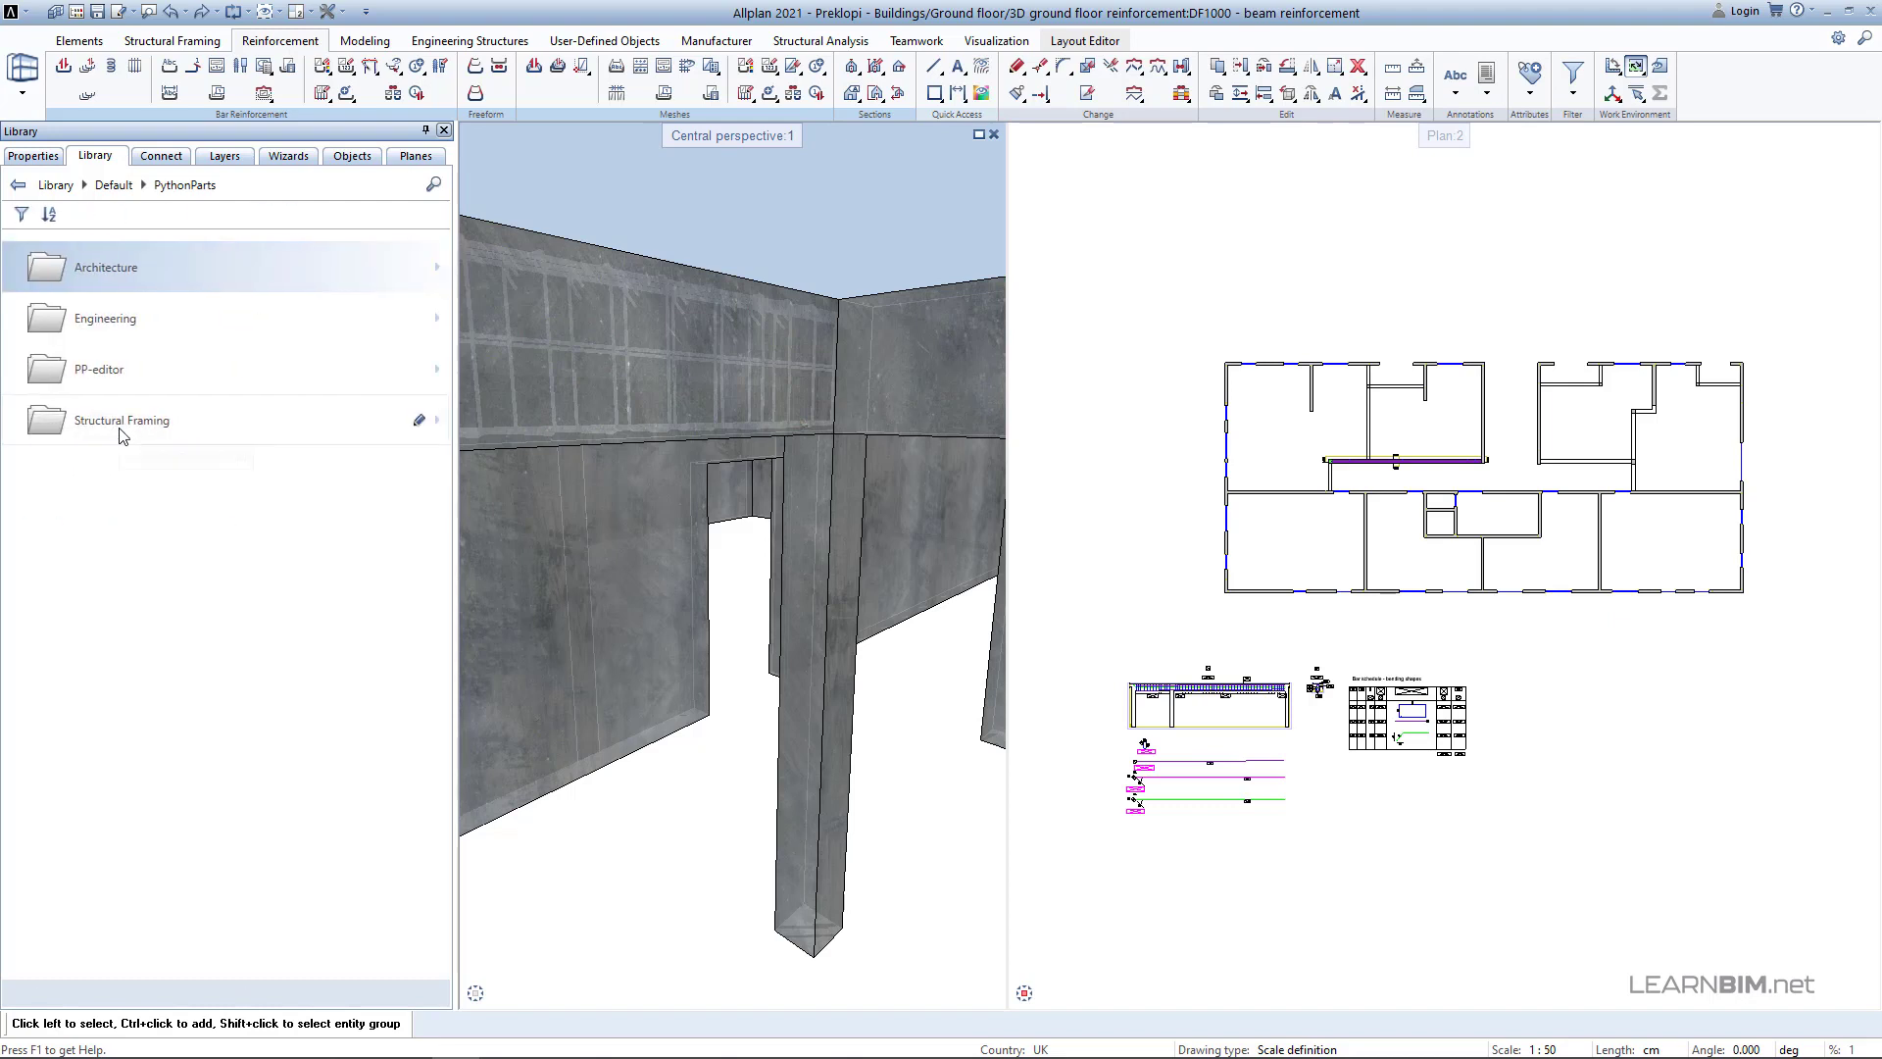
Look through the Architecture, Engineering, PP-editor and Structural Framing folders of the default PythonParts library.
{"action": "left_click", "coordinate": [110, 274]}
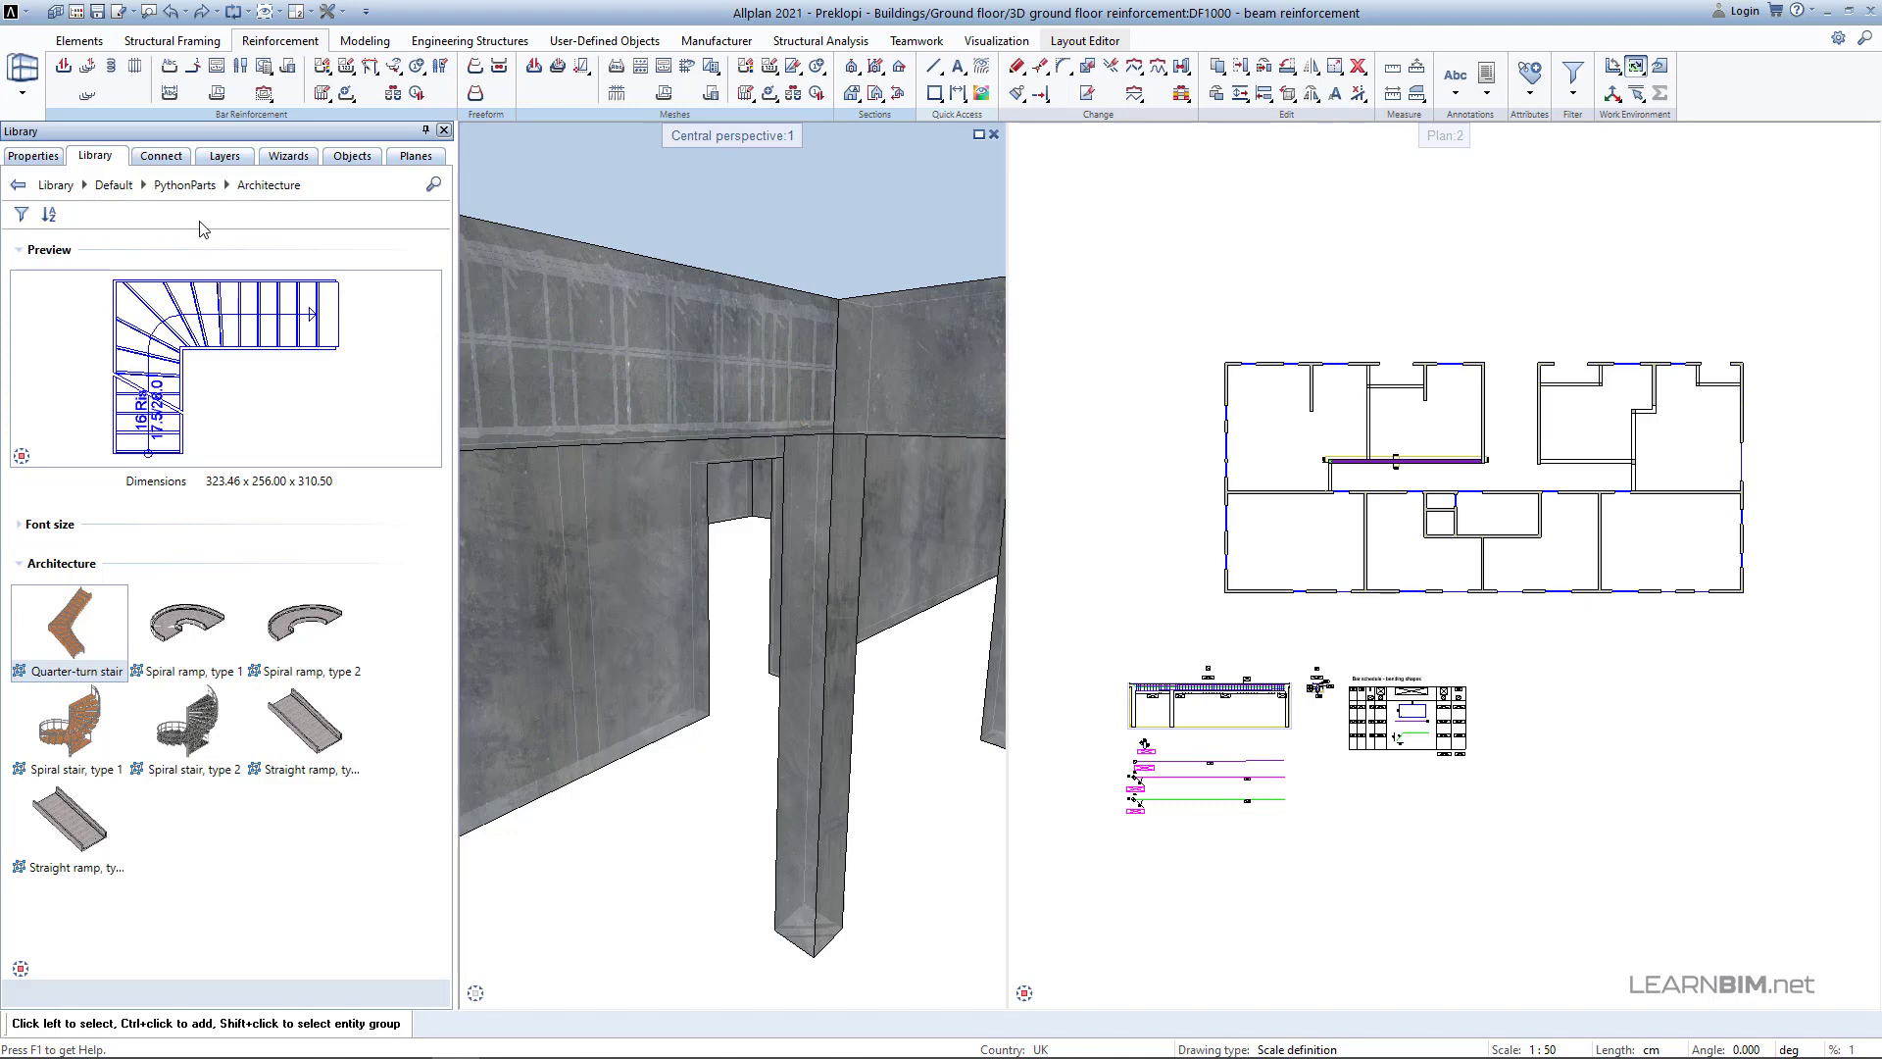
{"action": "left_click", "coordinate": [186, 185]}
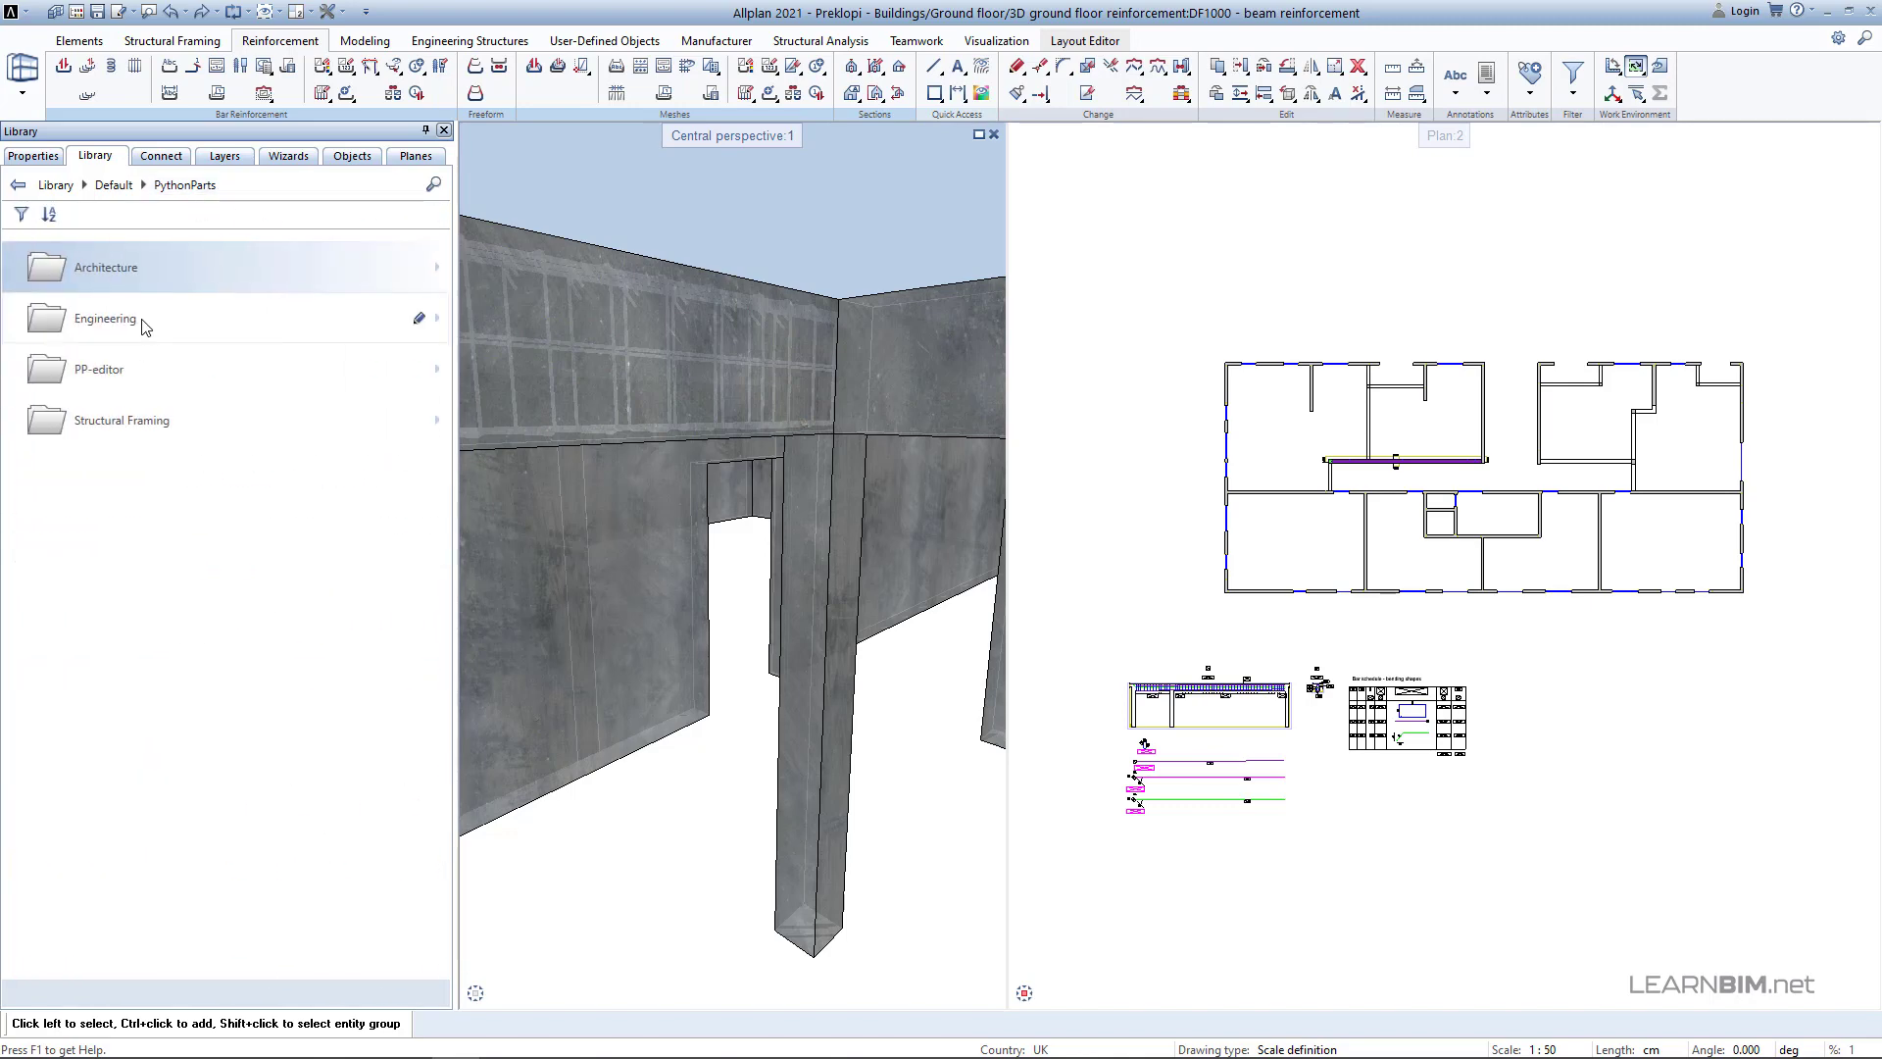
{"action": "left_click", "coordinate": [145, 324]}
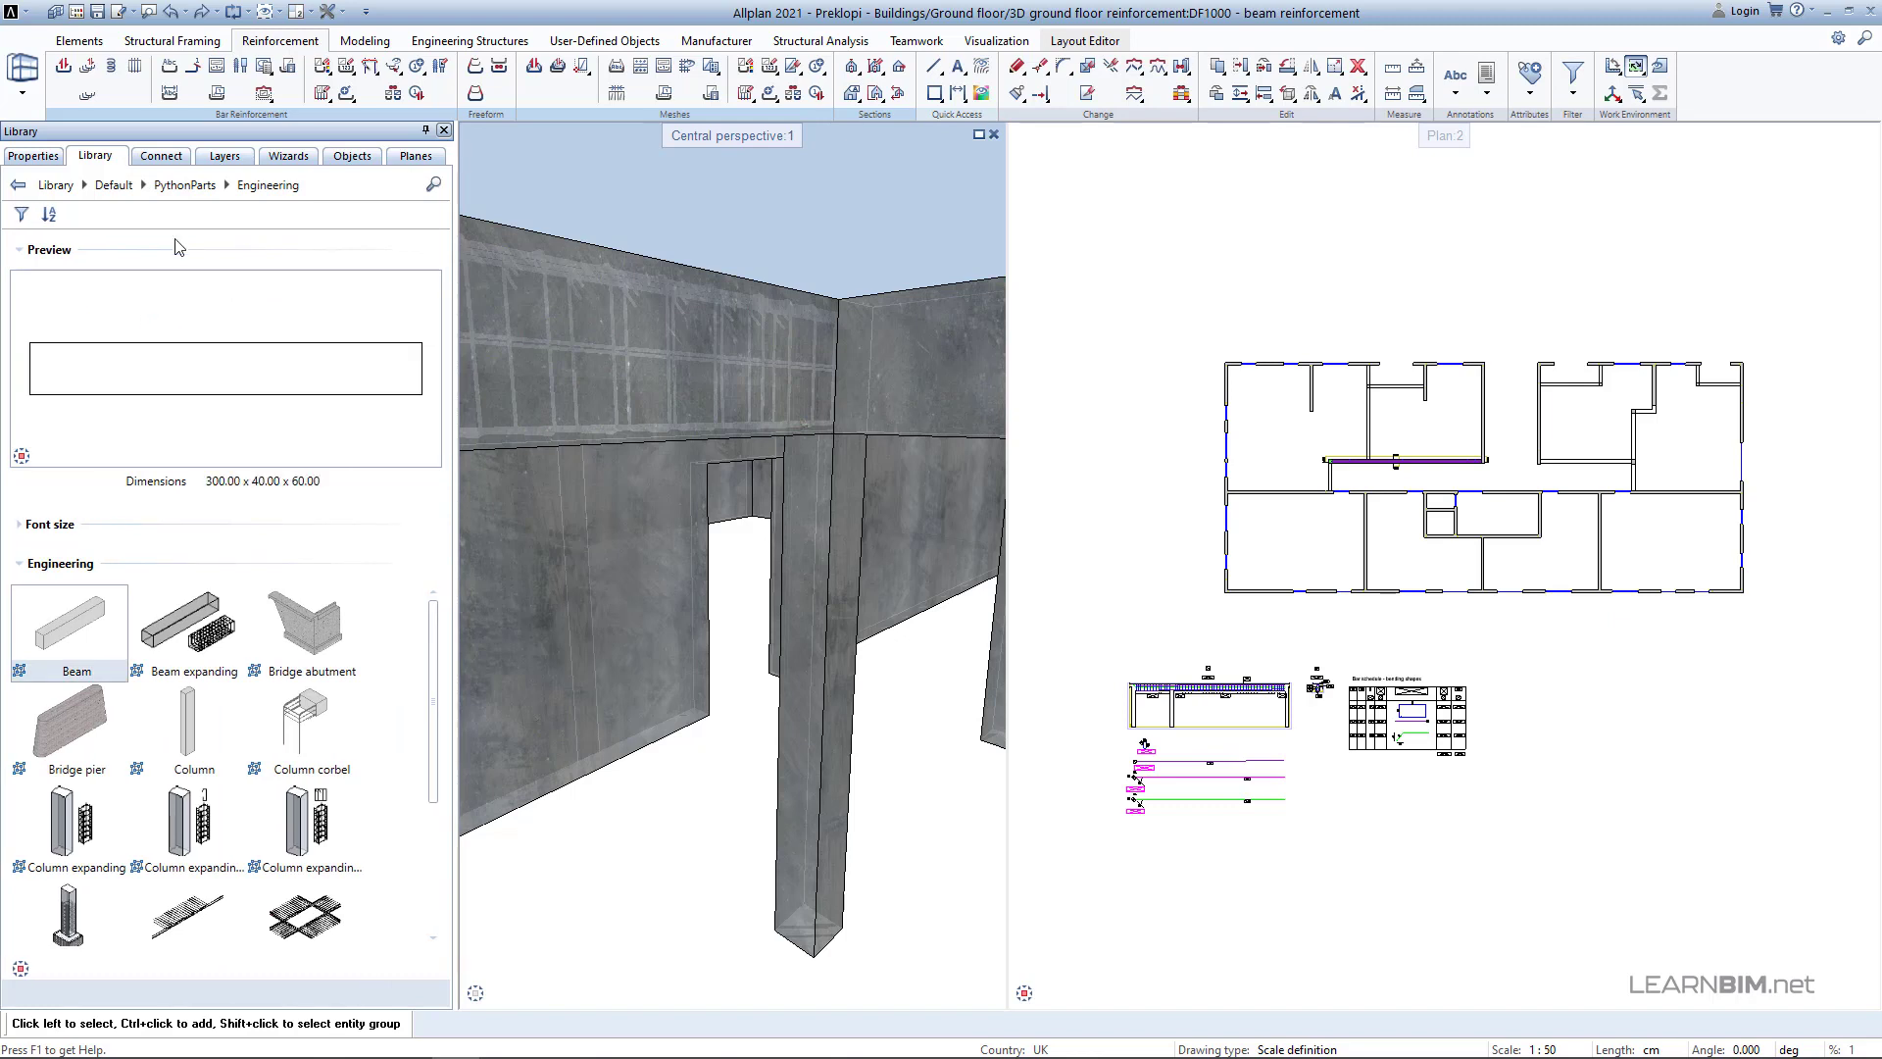
{"action": "left_click", "coordinate": [185, 186]}
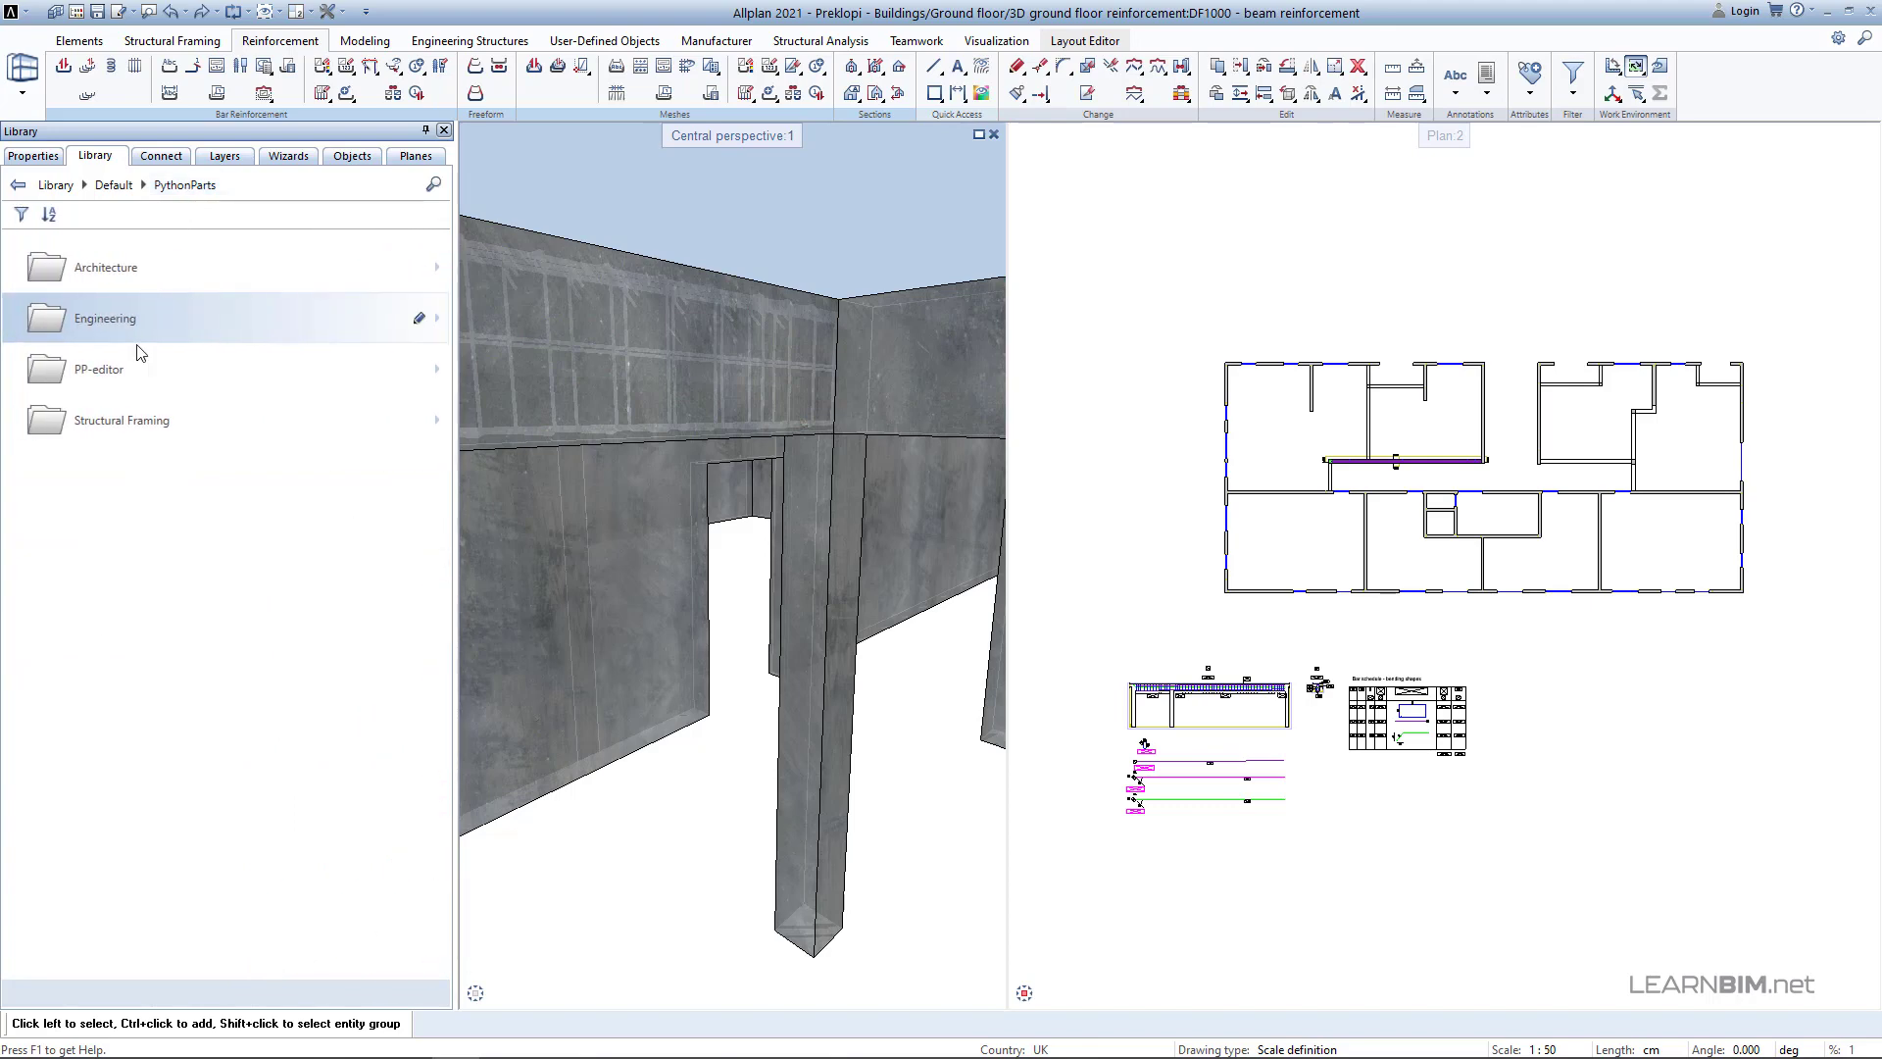
{"action": "left_click", "coordinate": [128, 369]}
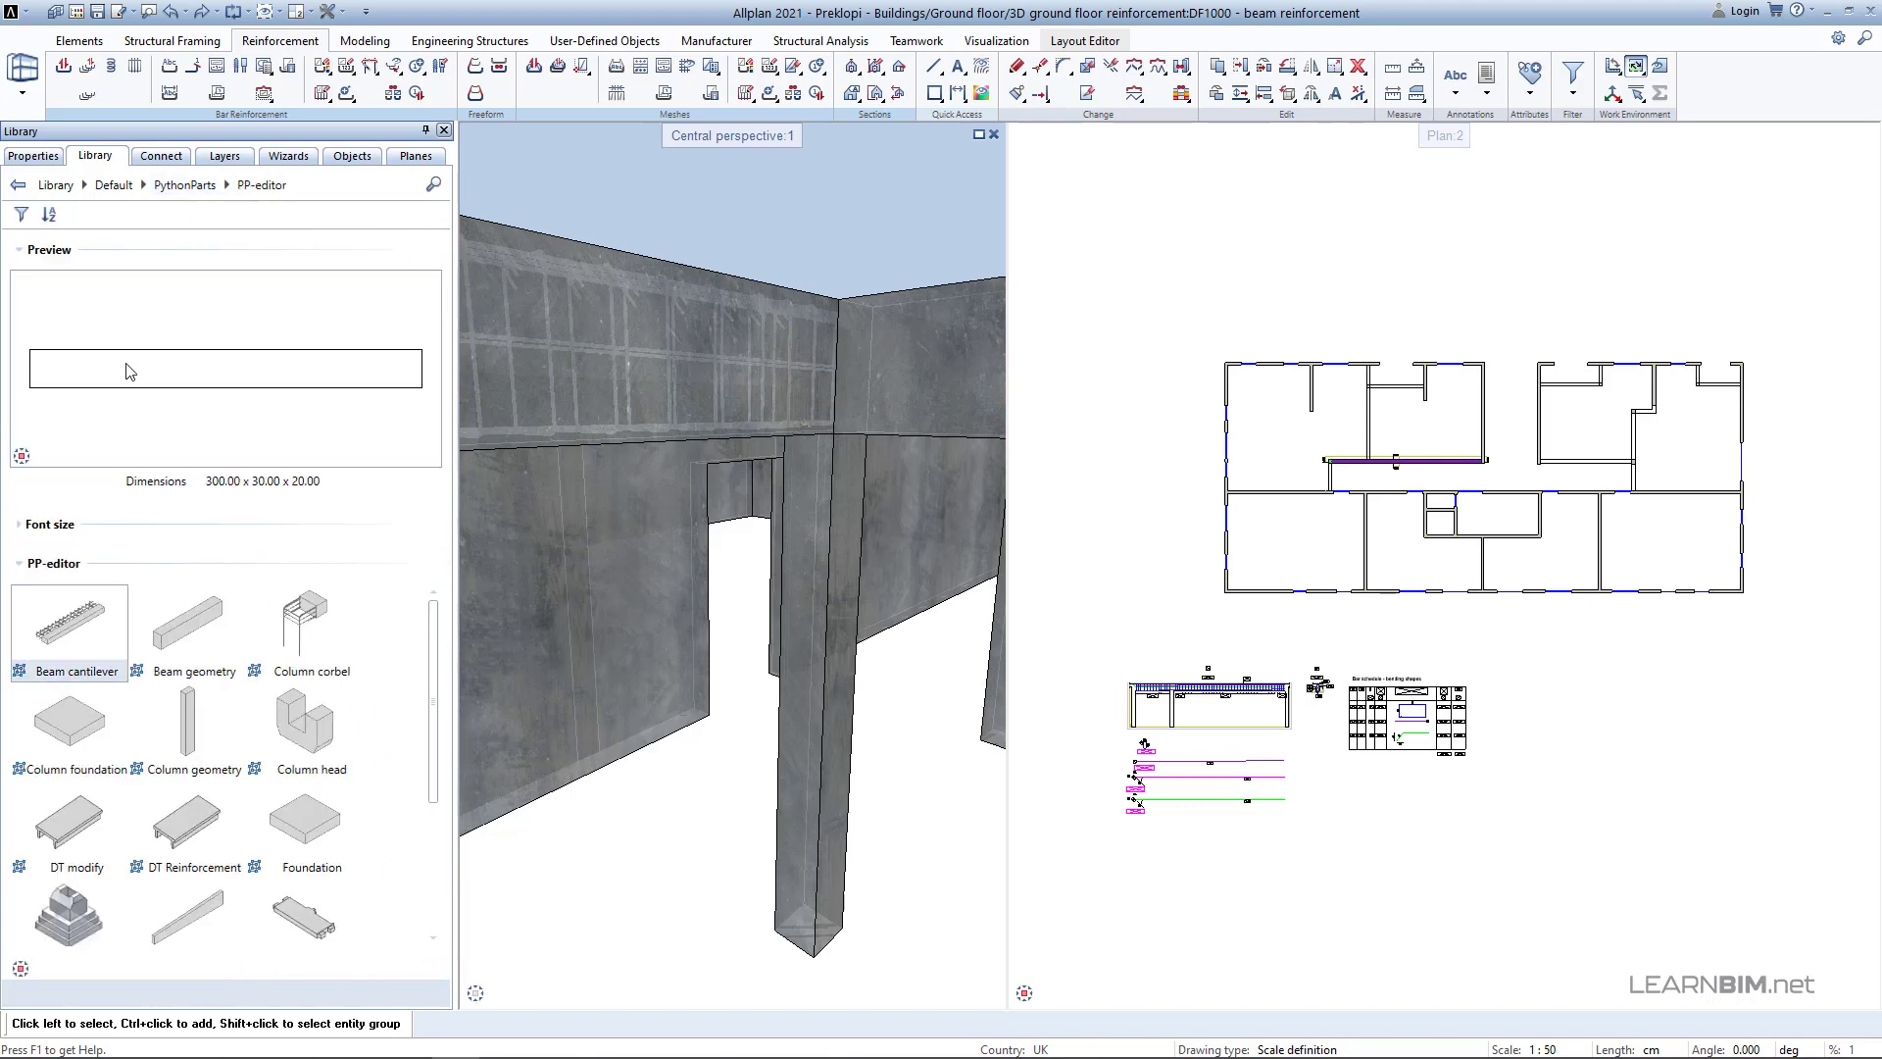
{"action": "left_click", "coordinate": [184, 186]}
{"action": "left_click", "coordinate": [122, 422]}
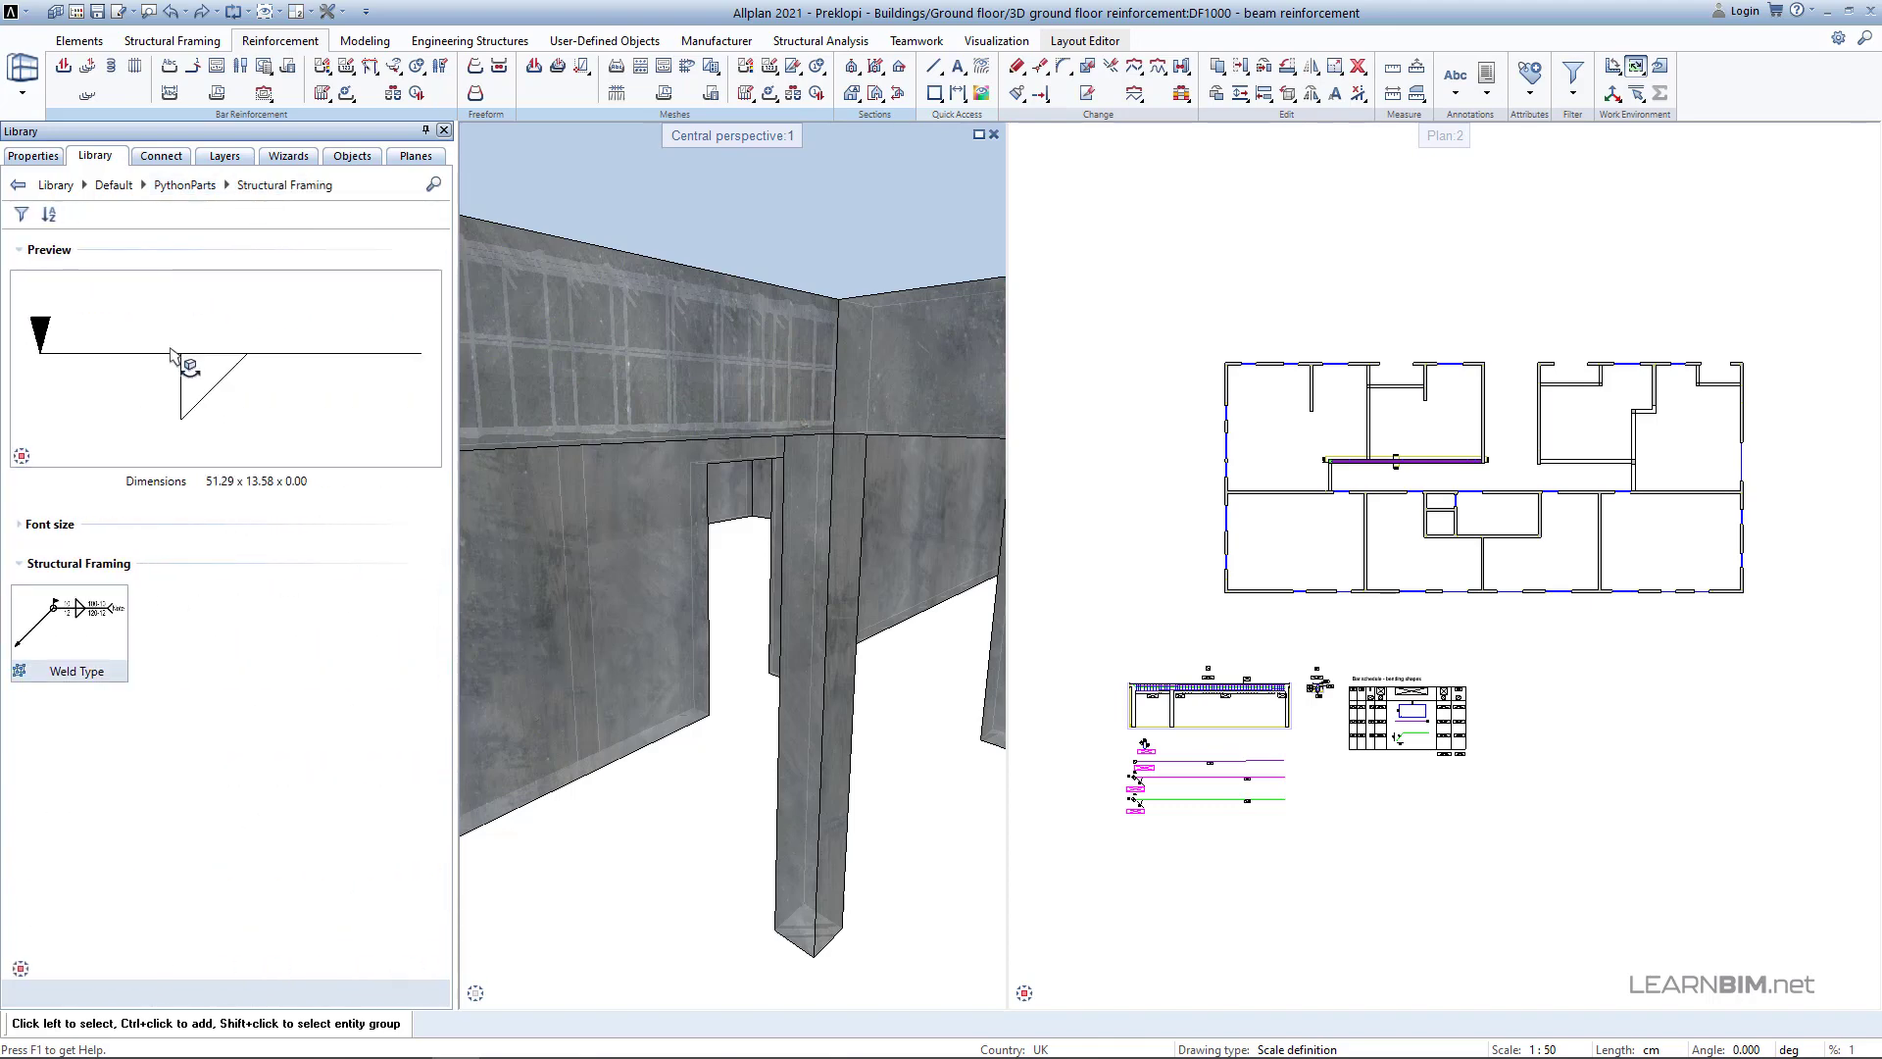
{"action": "left_click", "coordinate": [184, 185]}
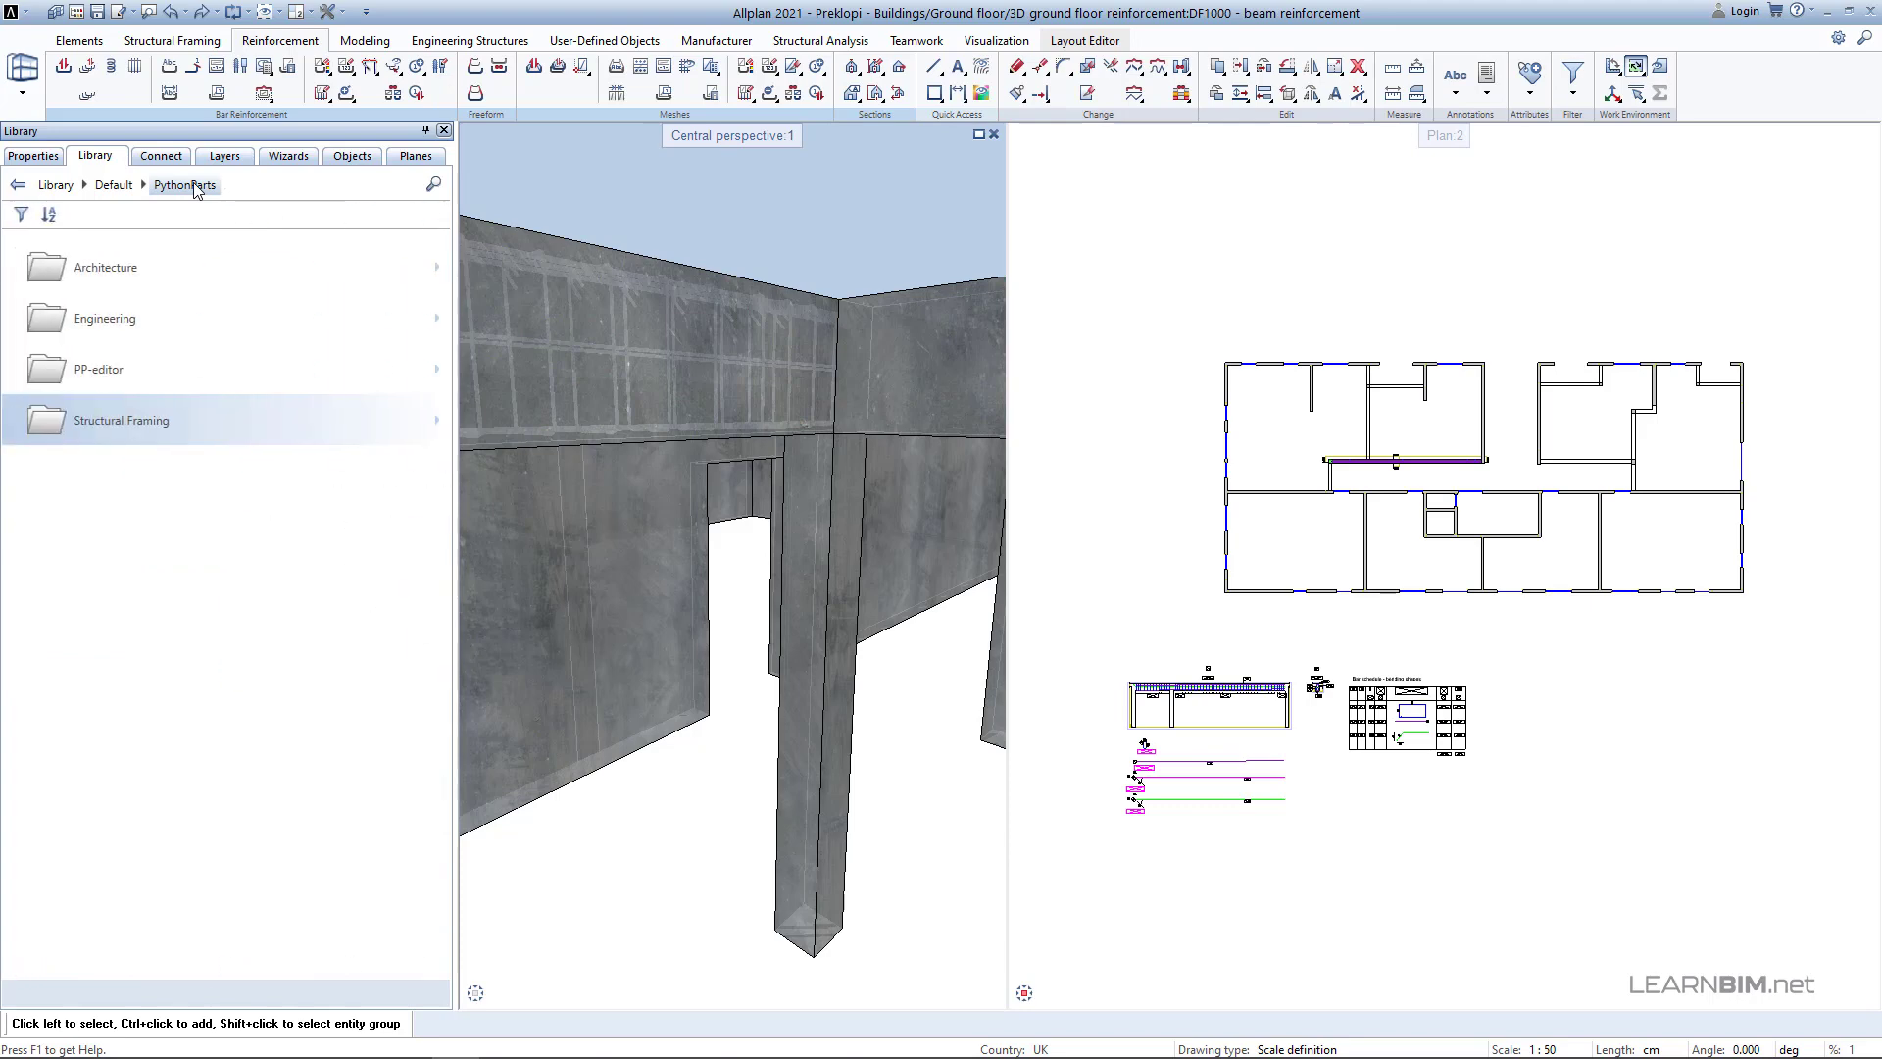
Start the Column expanding PythonPart from the Engineering library folder and review its attribute and design settings.
{"action": "left_click", "coordinate": [126, 316]}
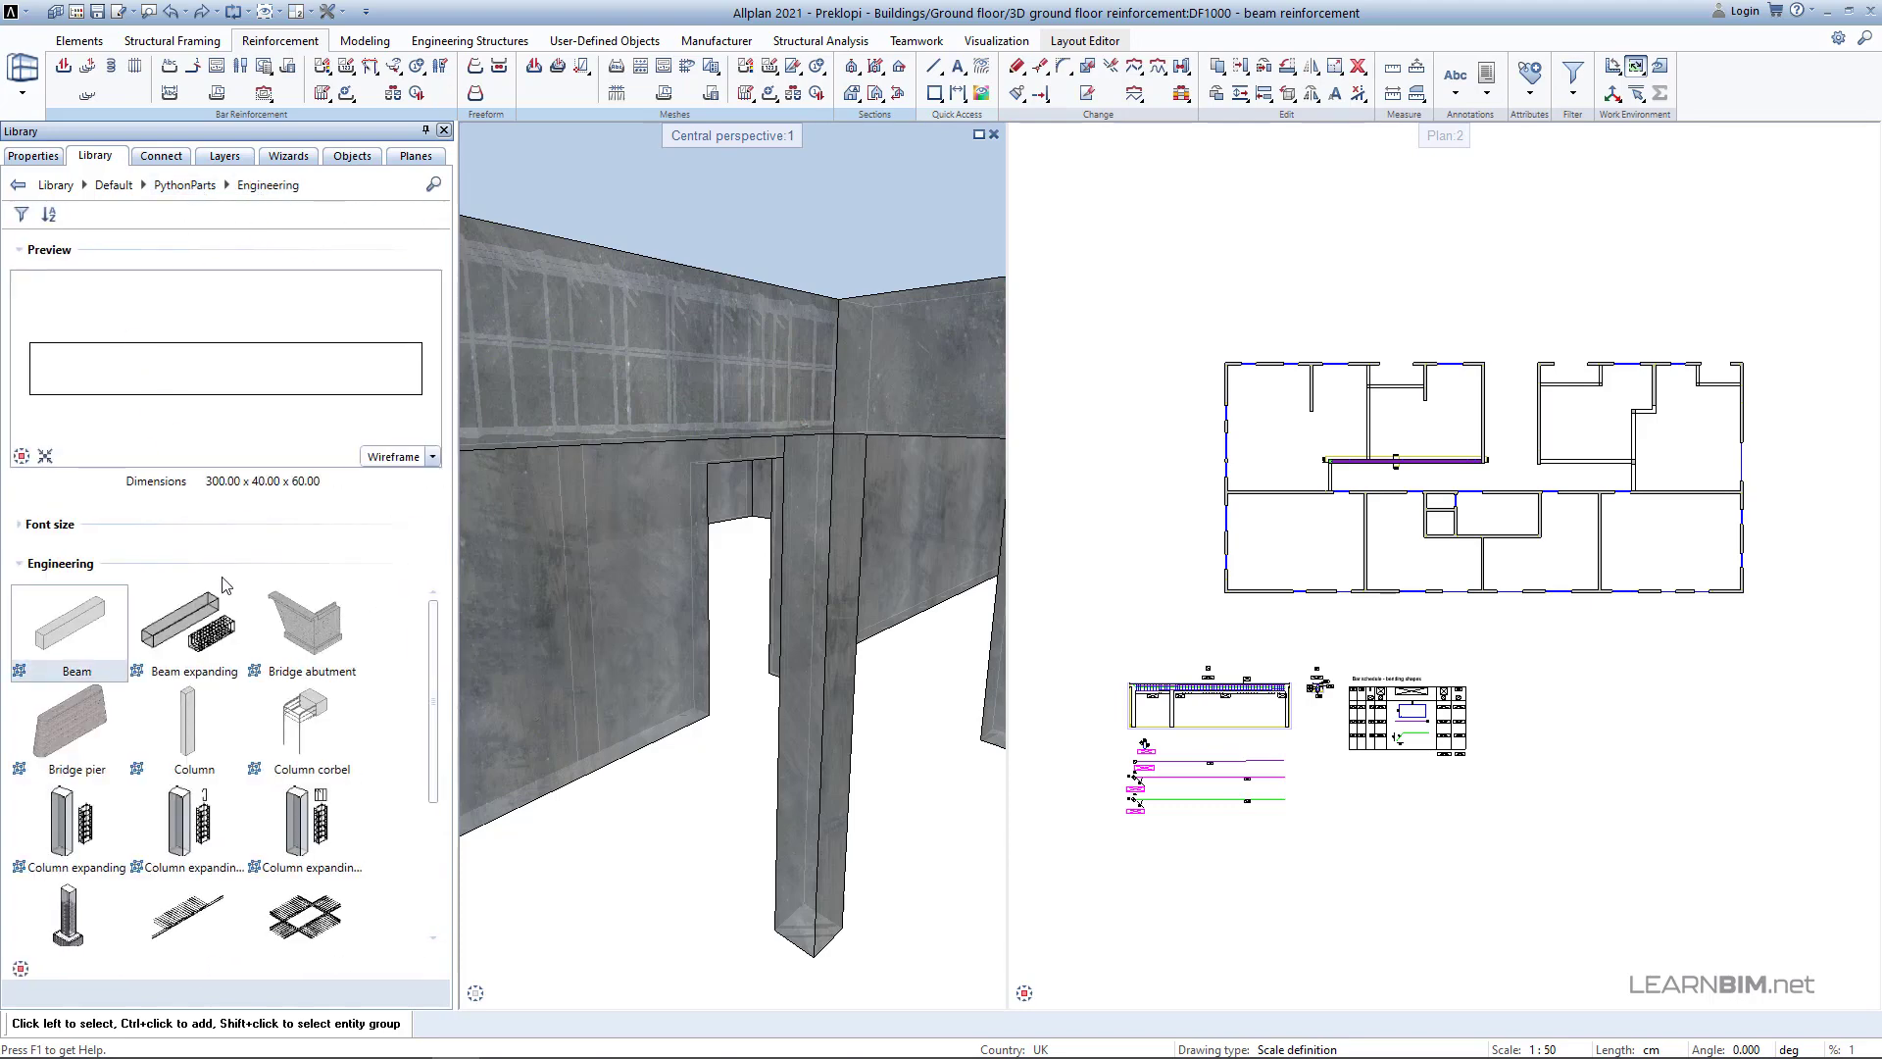
{"action": "scroll", "coordinate": [416, 686], "scroll_direction": "down", "scroll_amount": 3}
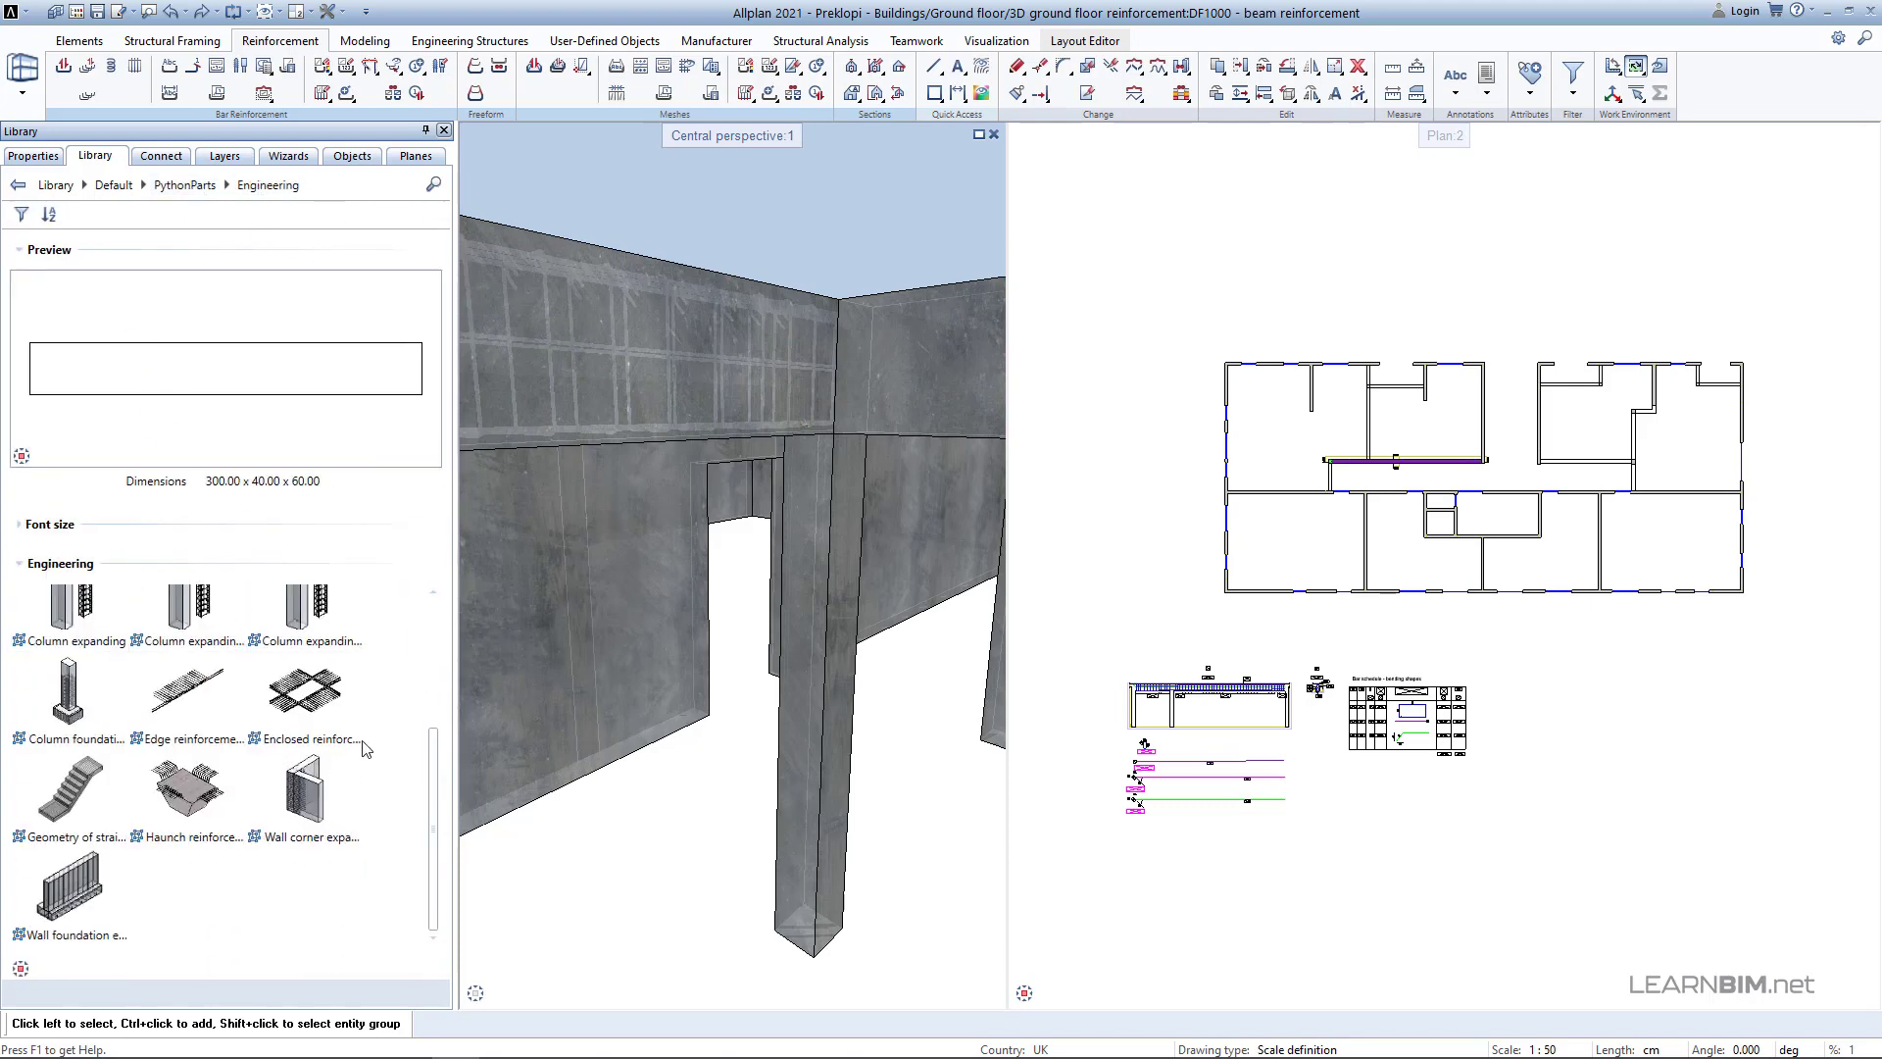
{"action": "scroll", "coordinate": [91, 715], "scroll_direction": "up", "scroll_amount": 3}
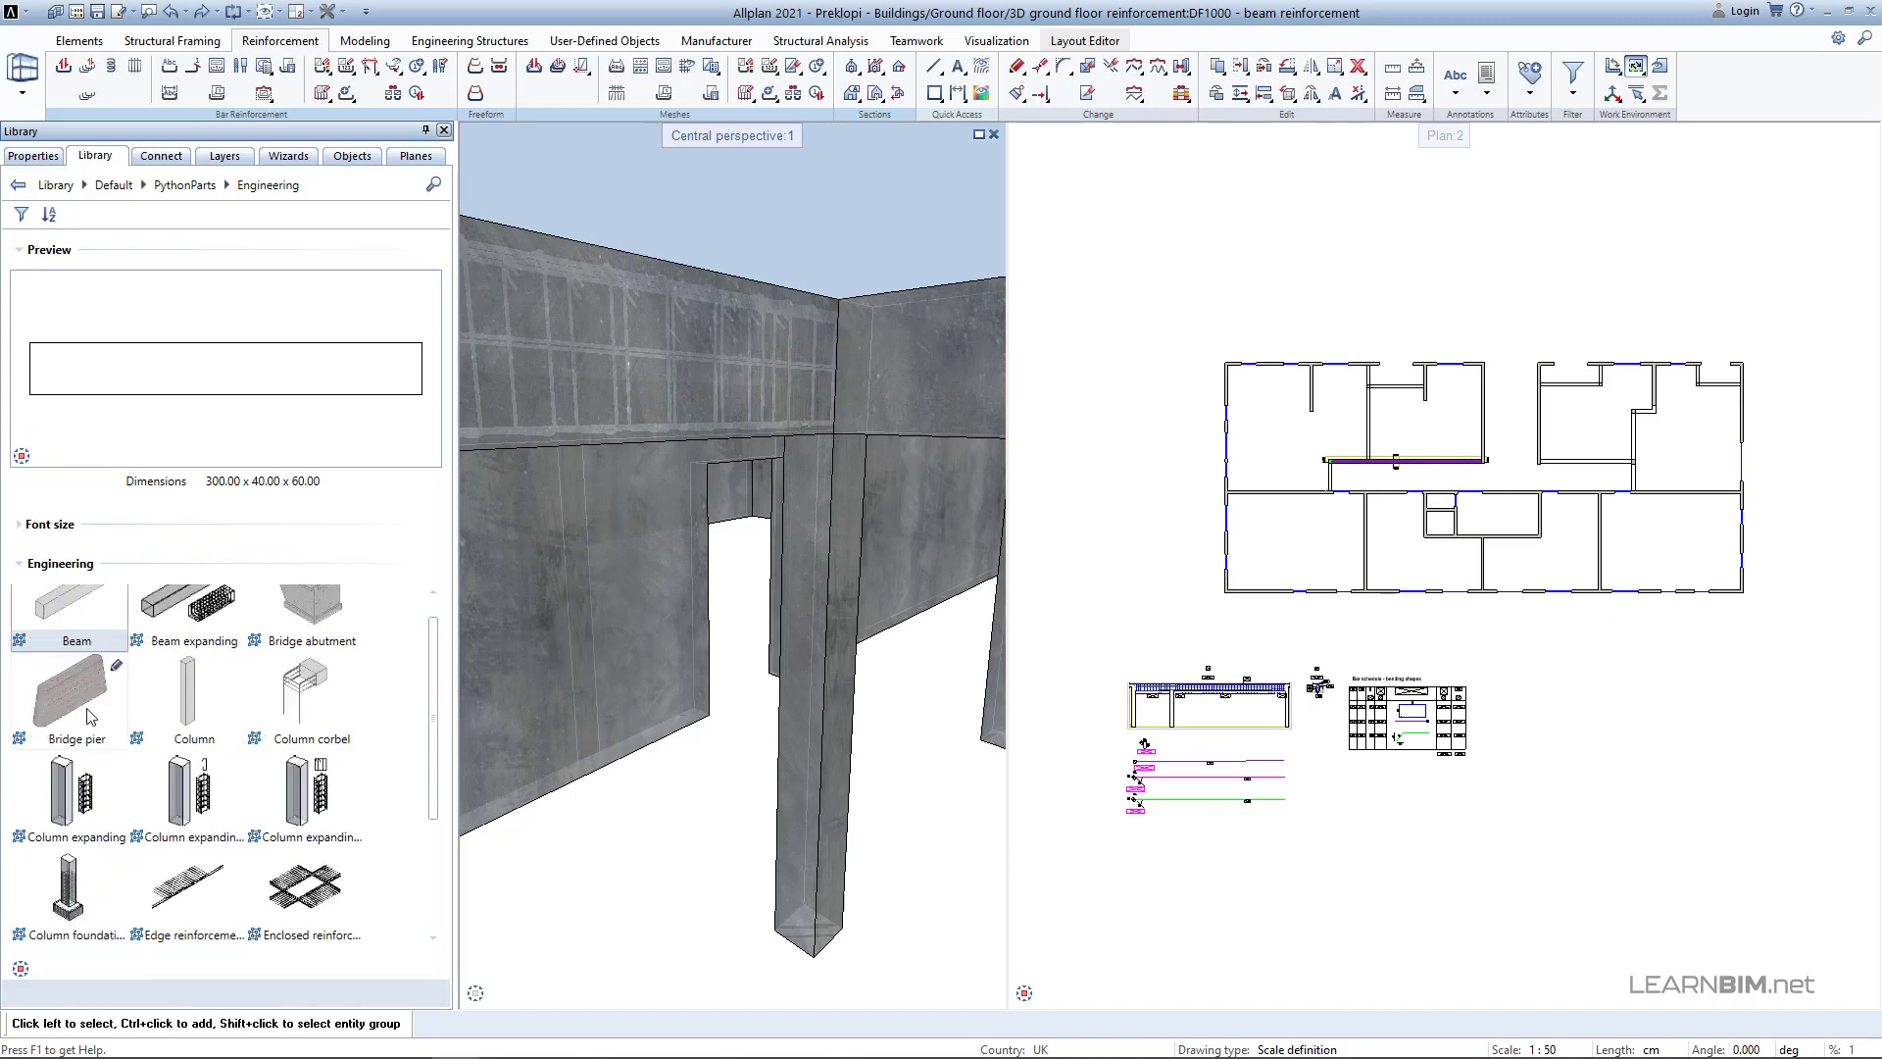
{"action": "double_click", "coordinate": [63, 809]}
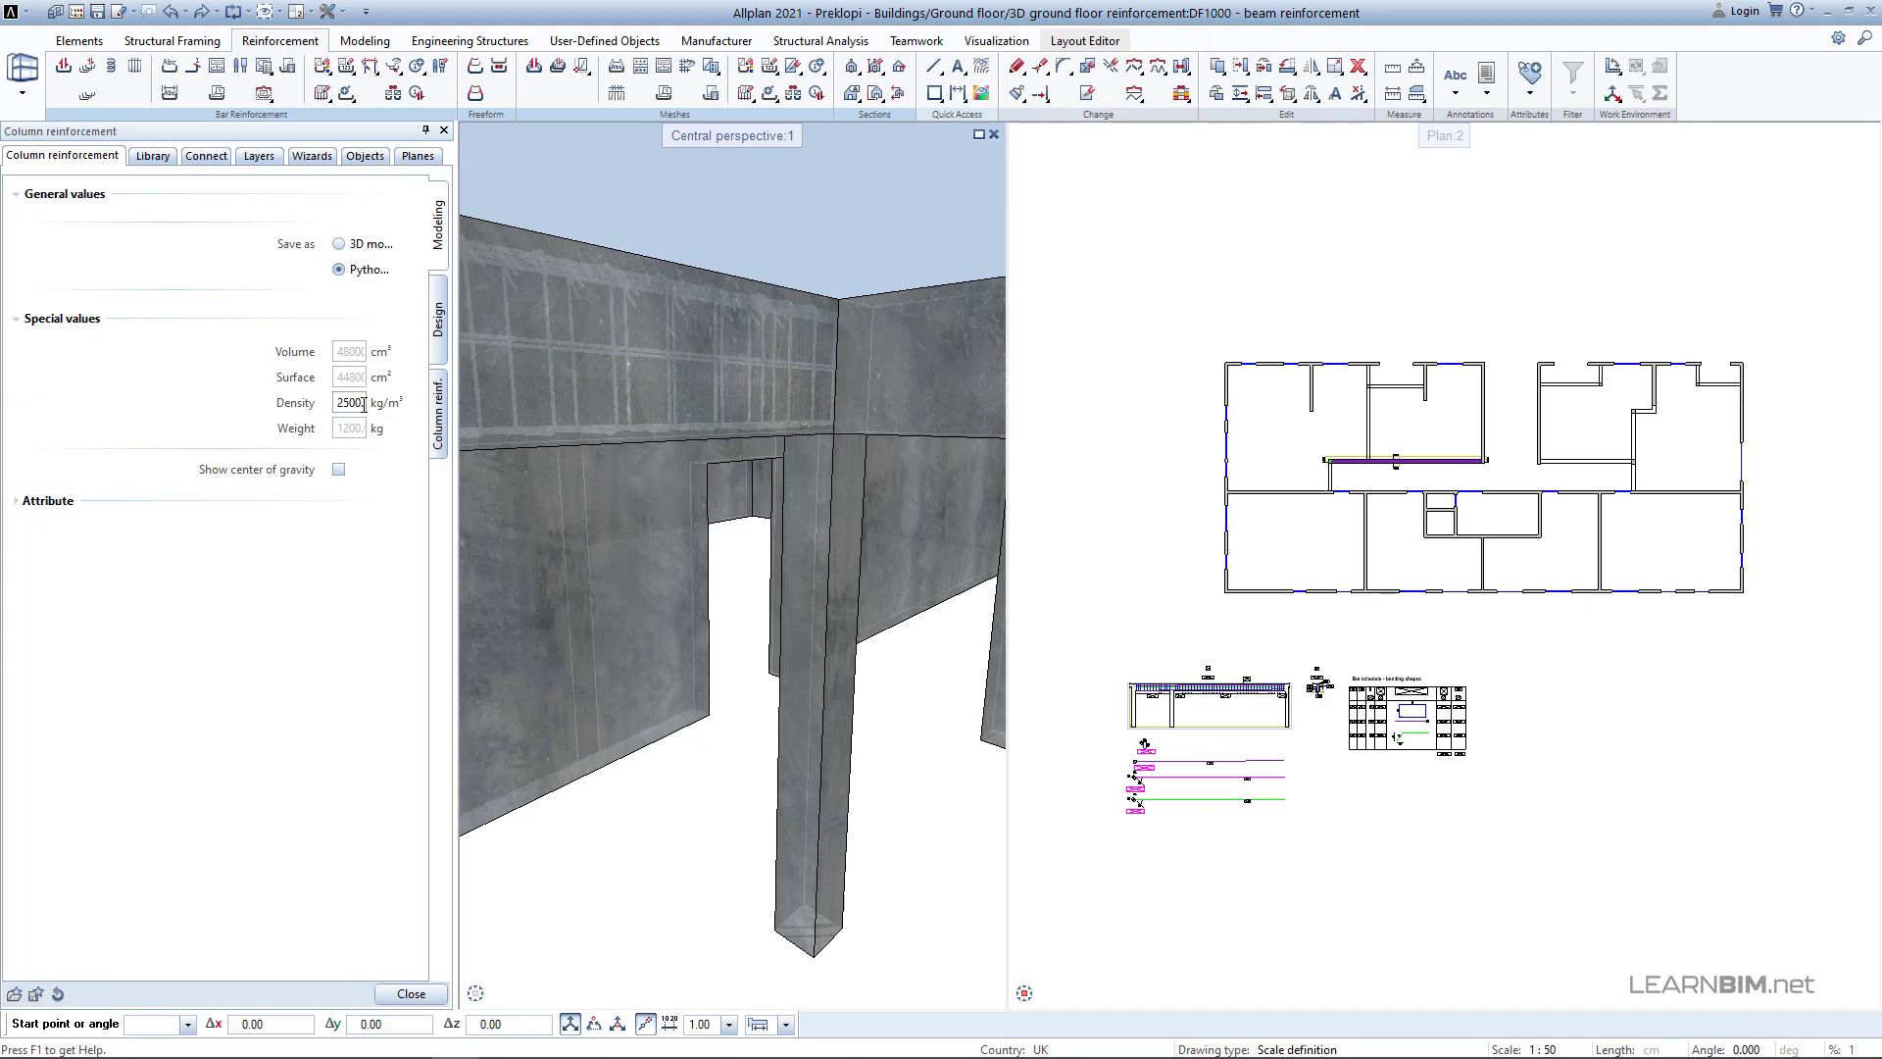
{"action": "left_click", "coordinate": [16, 504]}
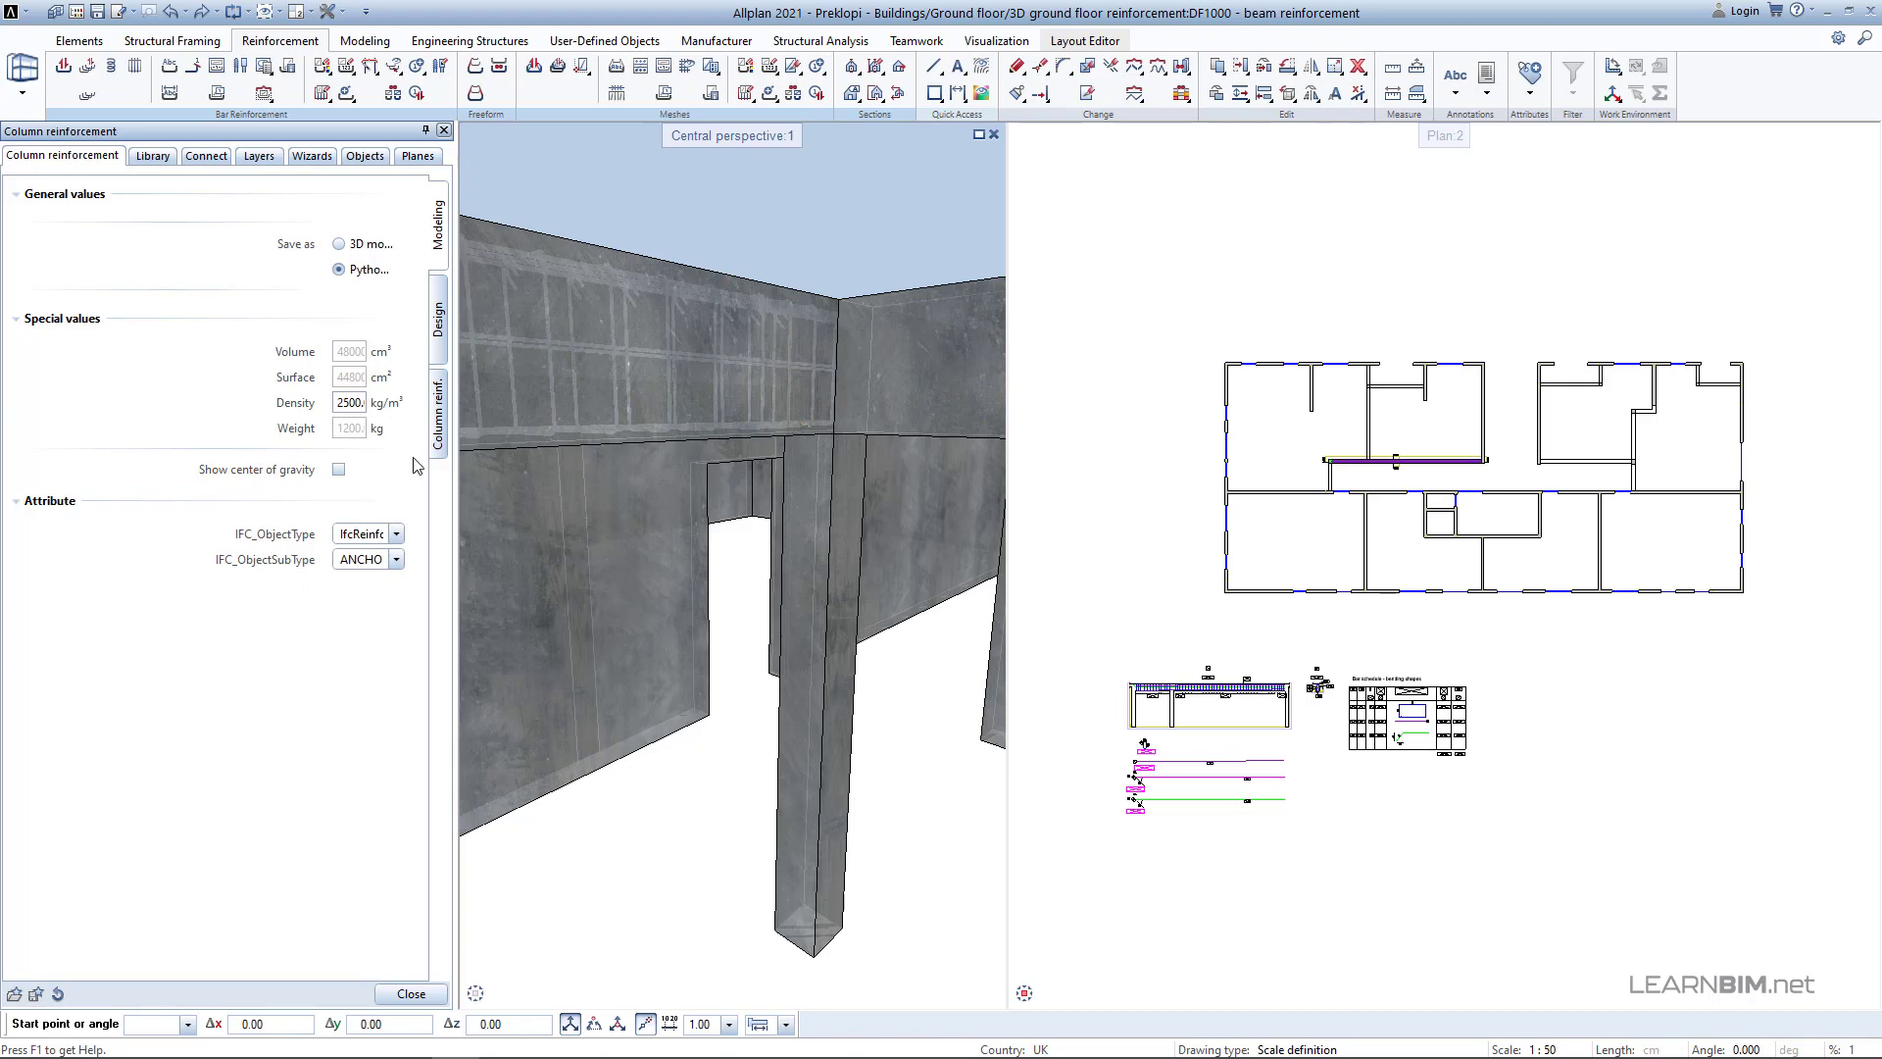
{"action": "left_click", "coordinate": [443, 333]}
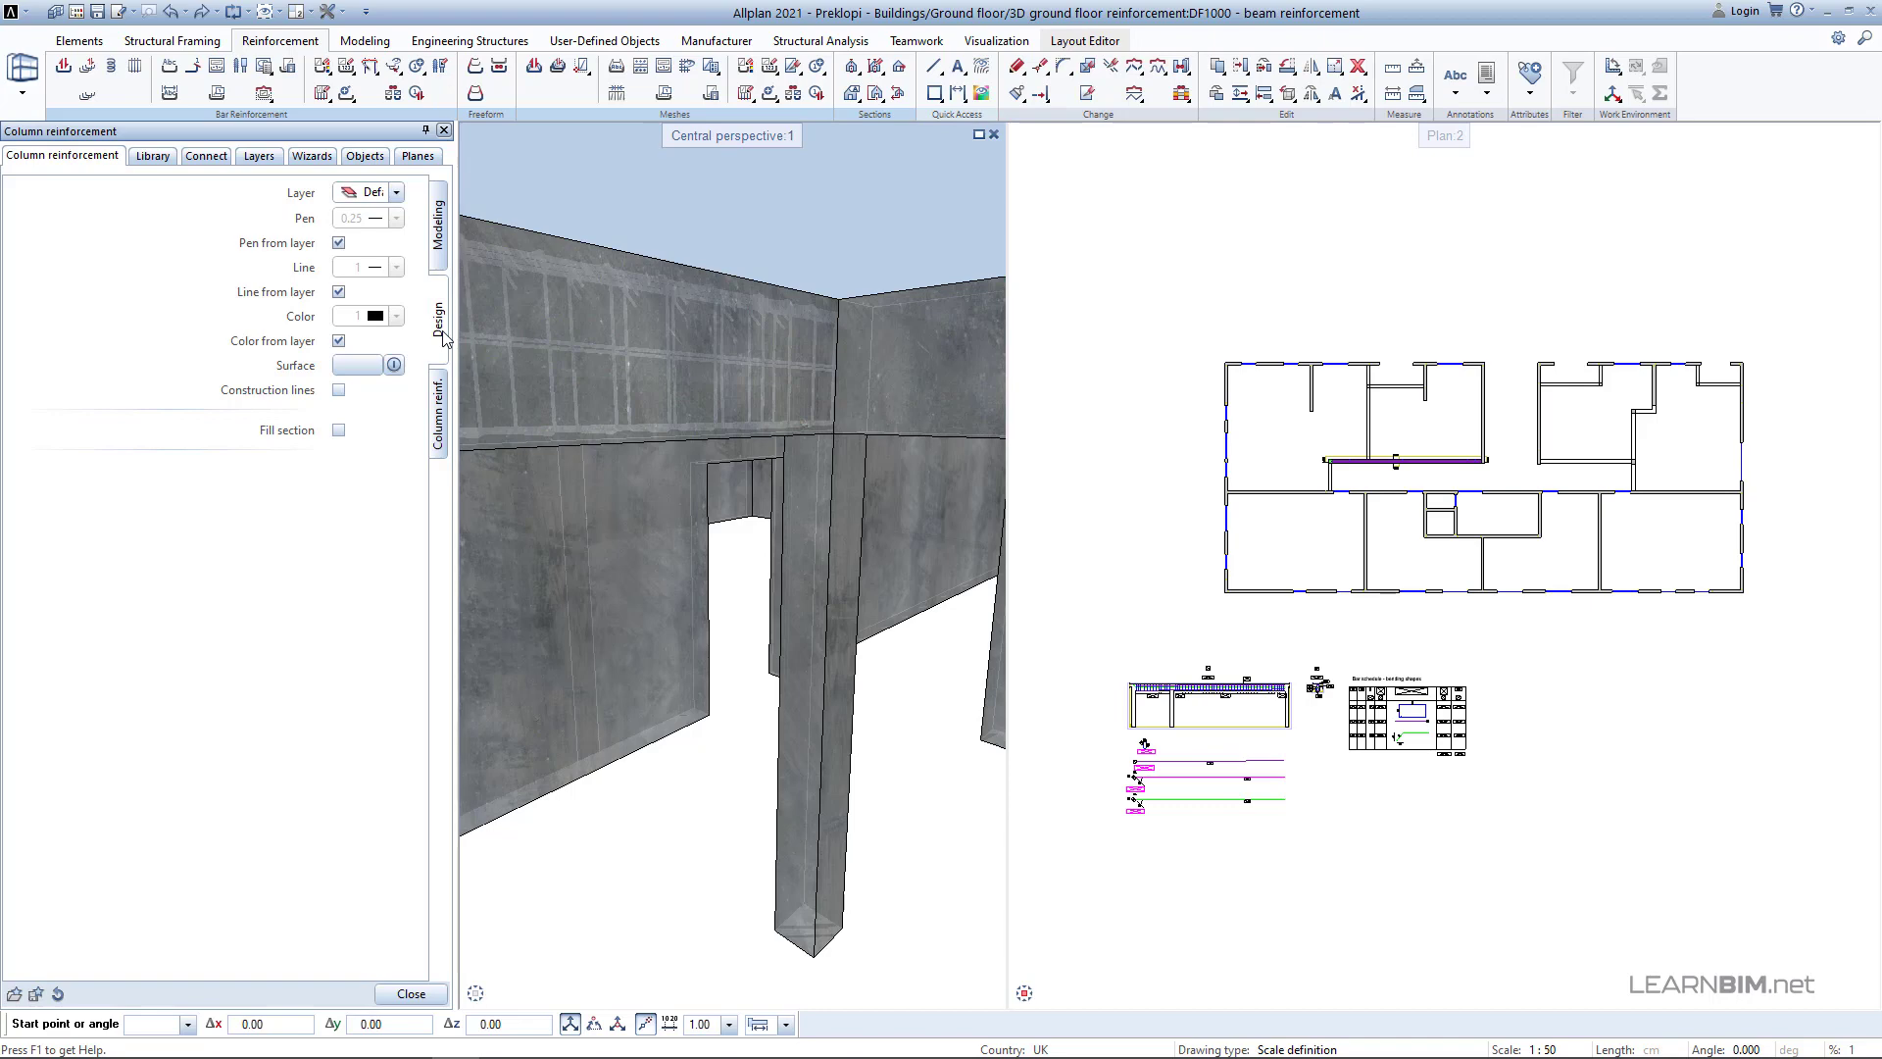
{"action": "left_click", "coordinate": [358, 366]}
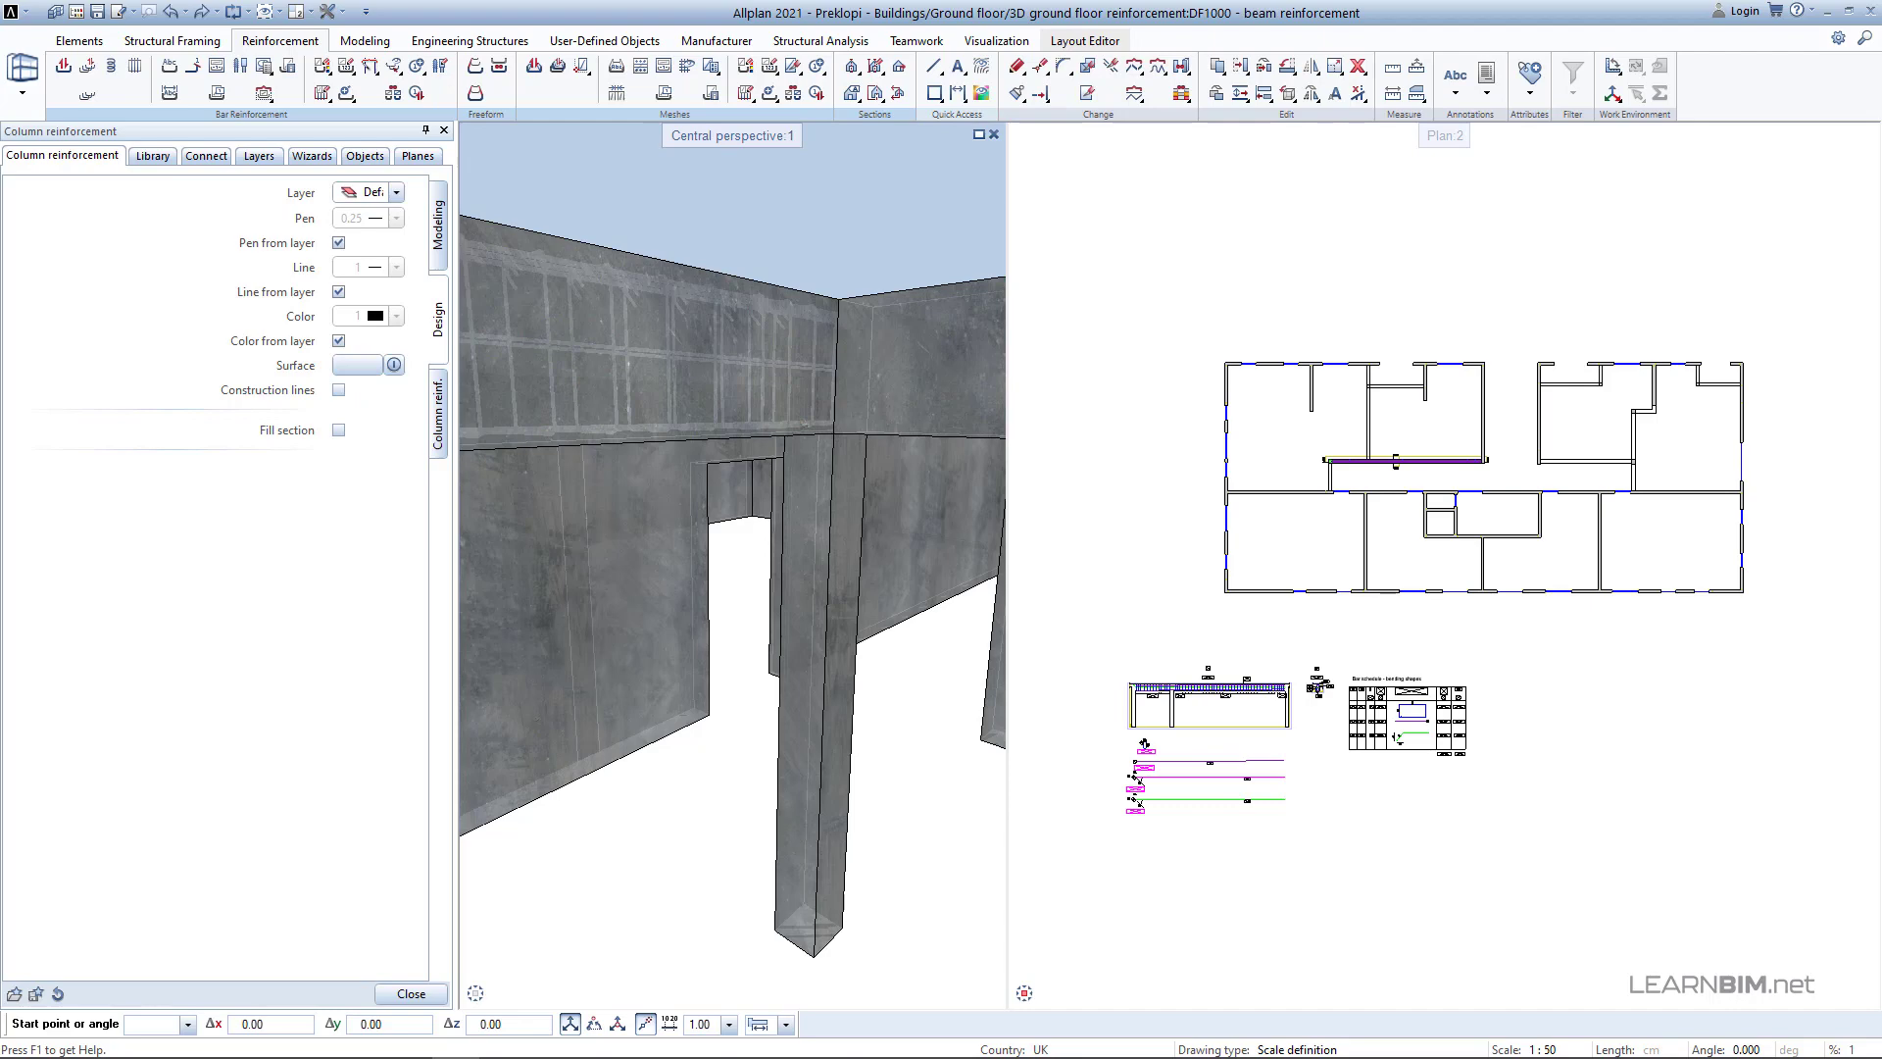
Set the stirrup spacing in Stirrup area I of the column reinforcement to 10 cm.
{"action": "left_click", "coordinate": [440, 434]}
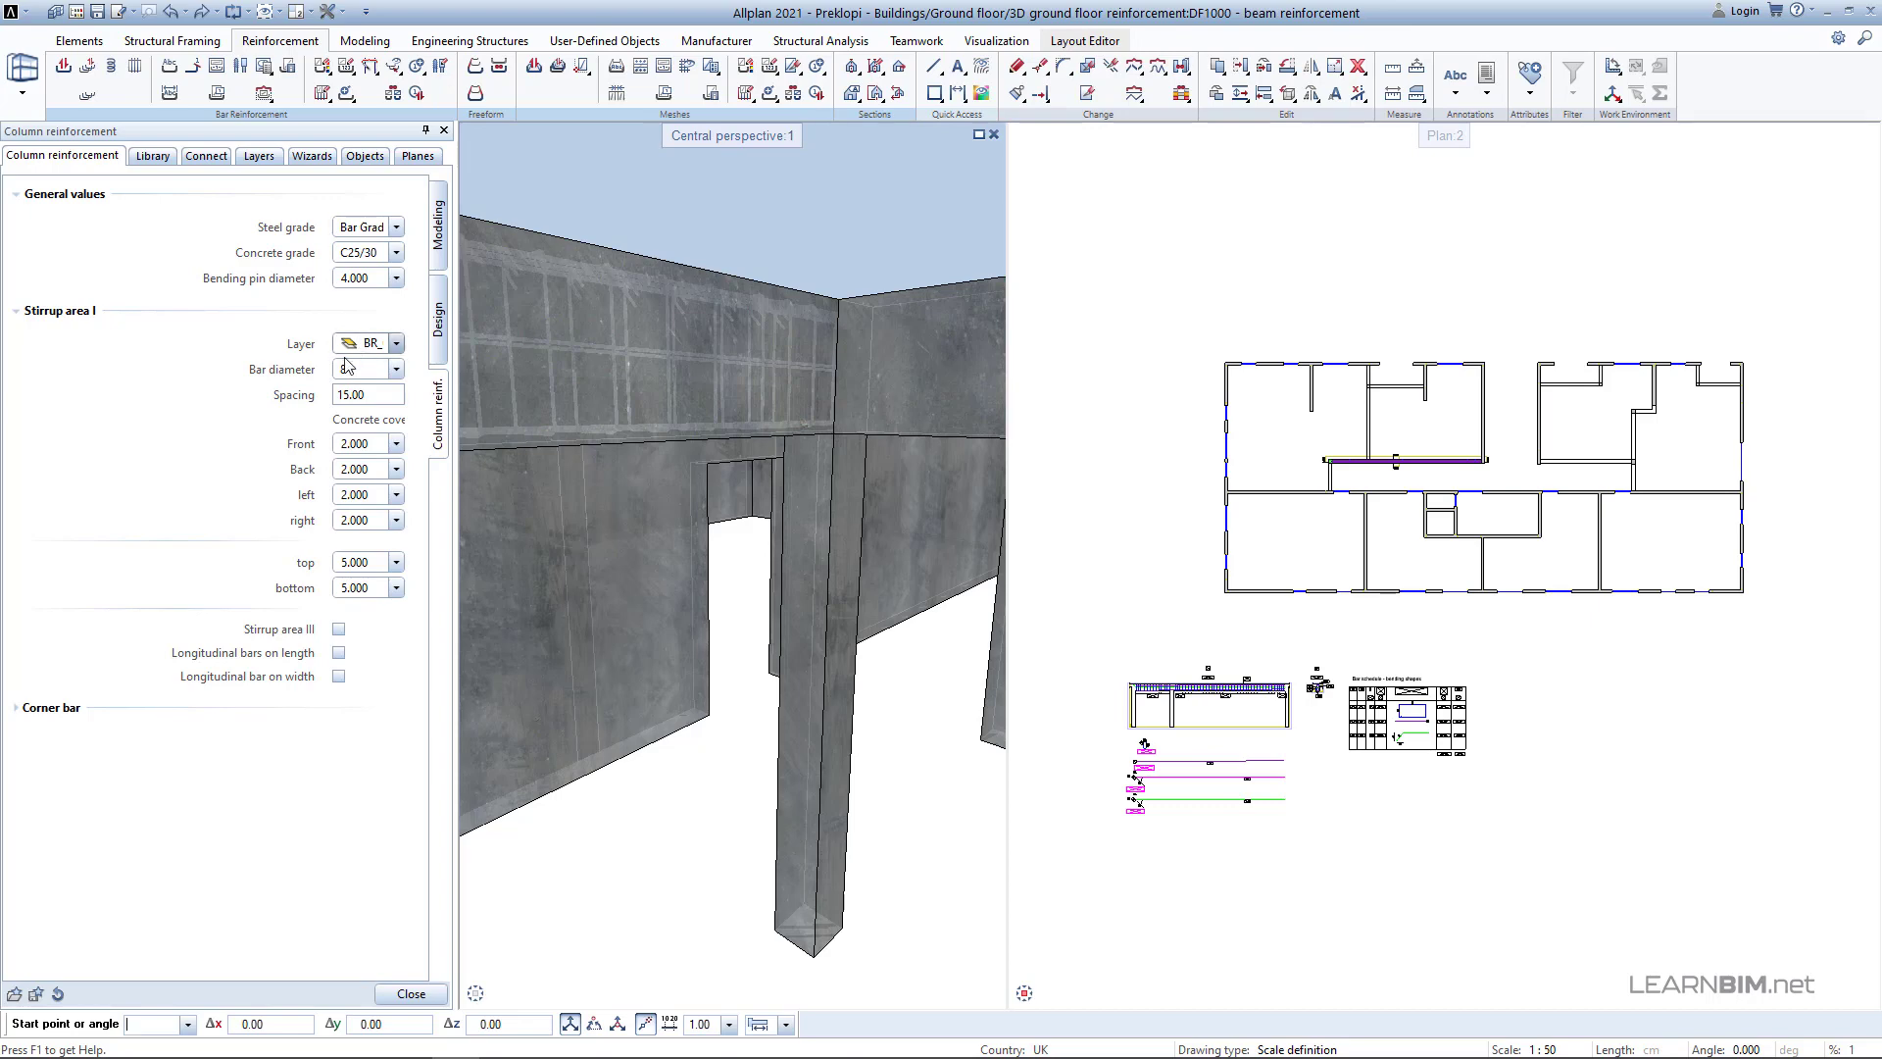
{"action": "left_click", "coordinate": [362, 393]}
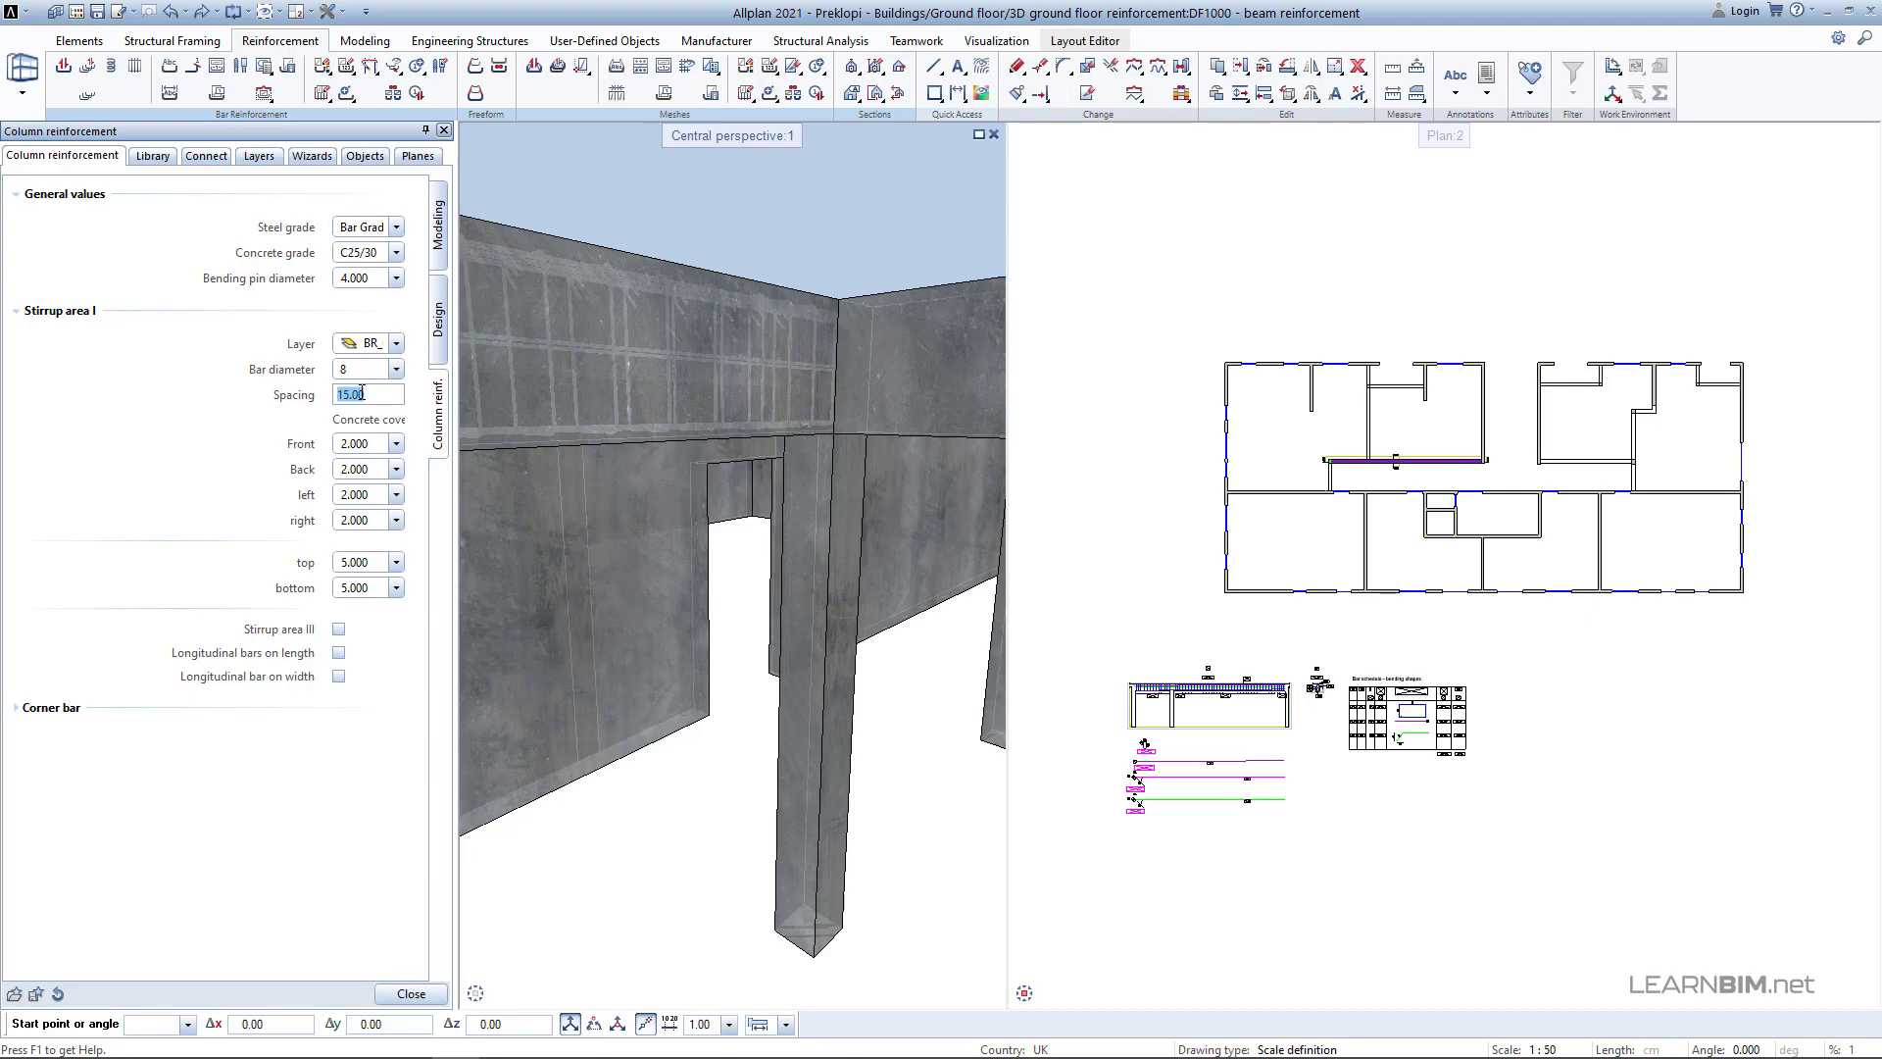
{"action": "type", "text": "10"}
Set the front, back, left, right, top and bottom concrete covers of Stirrup area I to 3 cm.
{"action": "left_click", "coordinate": [373, 451]}
{"action": "type", "text": "3"}
{"action": "left_click", "coordinate": [377, 471]}
{"action": "type", "text": "3"}
{"action": "left_click", "coordinate": [378, 494]}
{"action": "type", "text": "3"}
{"action": "left_click", "coordinate": [376, 518]}
{"action": "type", "text": "3"}
{"action": "left_click", "coordinate": [375, 560]}
{"action": "type", "text": "3"}
{"action": "left_click", "coordinate": [371, 586]}
{"action": "type", "text": "3"}
{"action": "key", "text": "Return"}
Enable Stirrup area III for the column and set the stirrup spacing of Stirrup area II to 15 cm.
{"action": "left_click", "coordinate": [338, 628]}
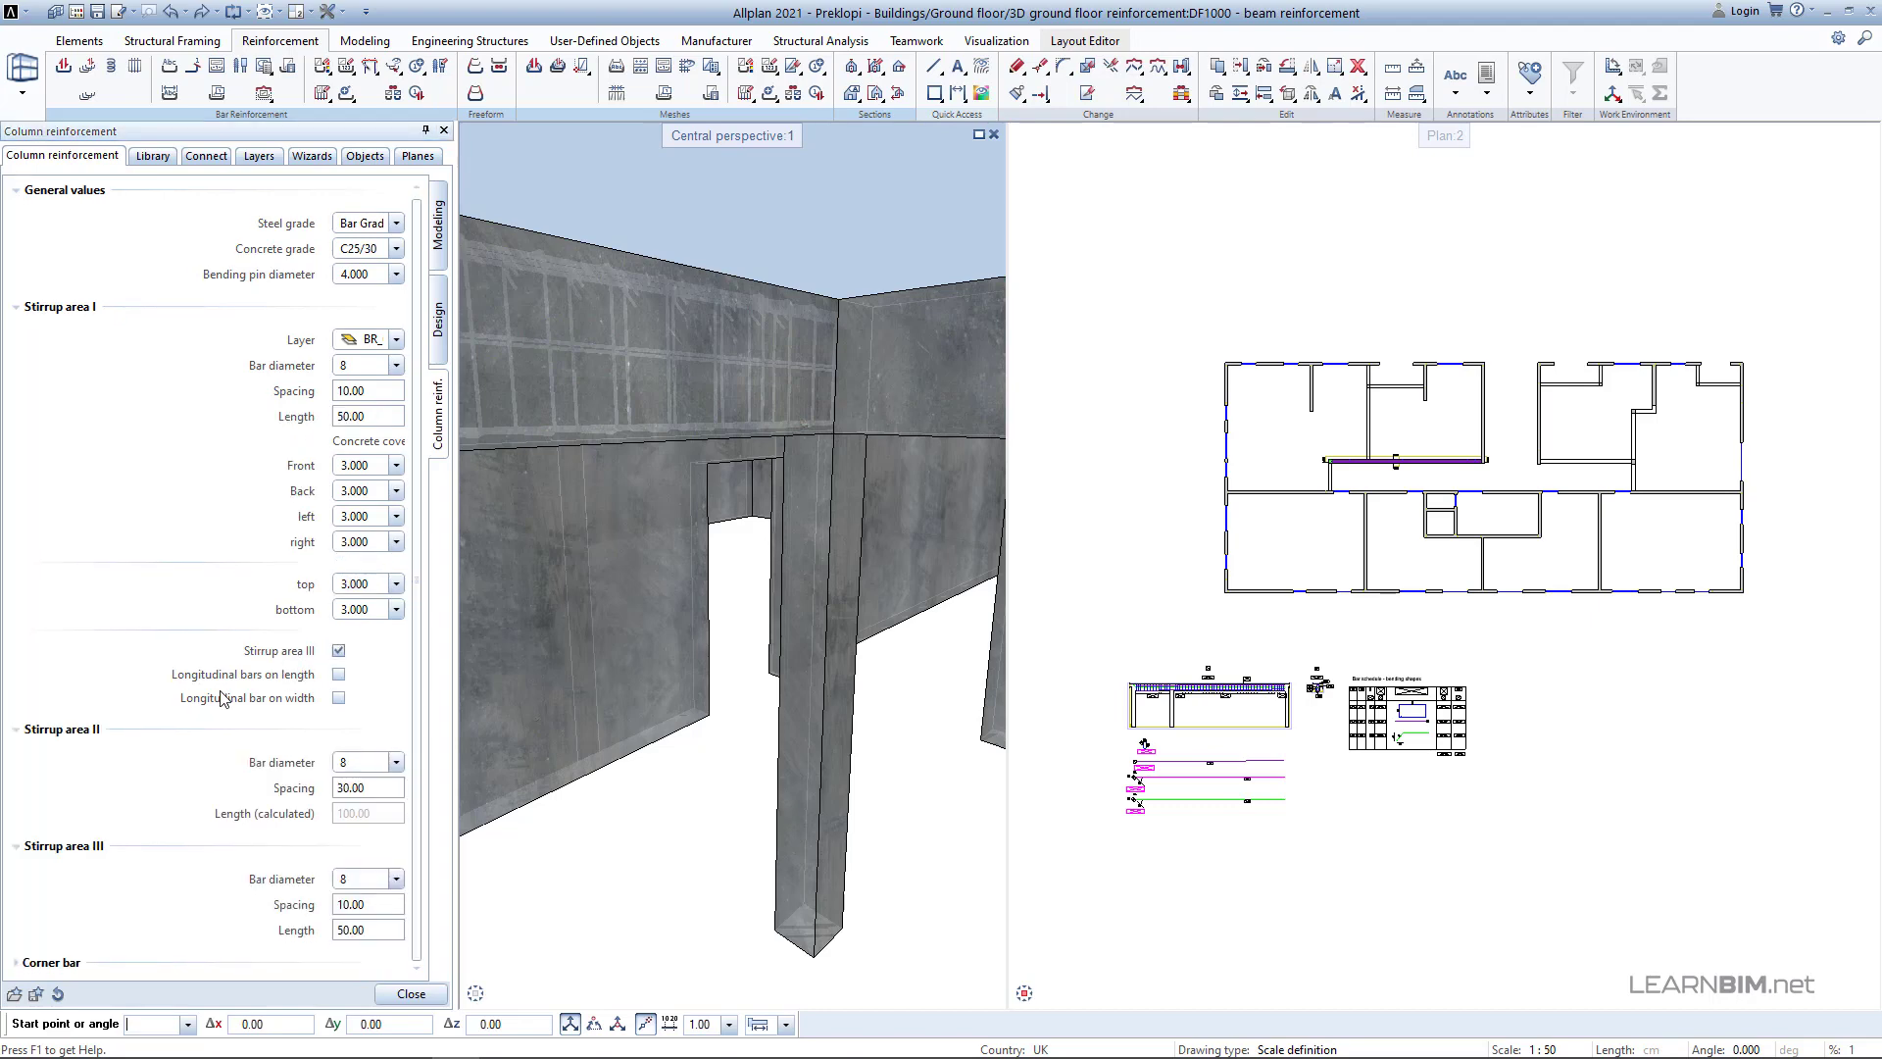
{"action": "left_click", "coordinate": [351, 790]}
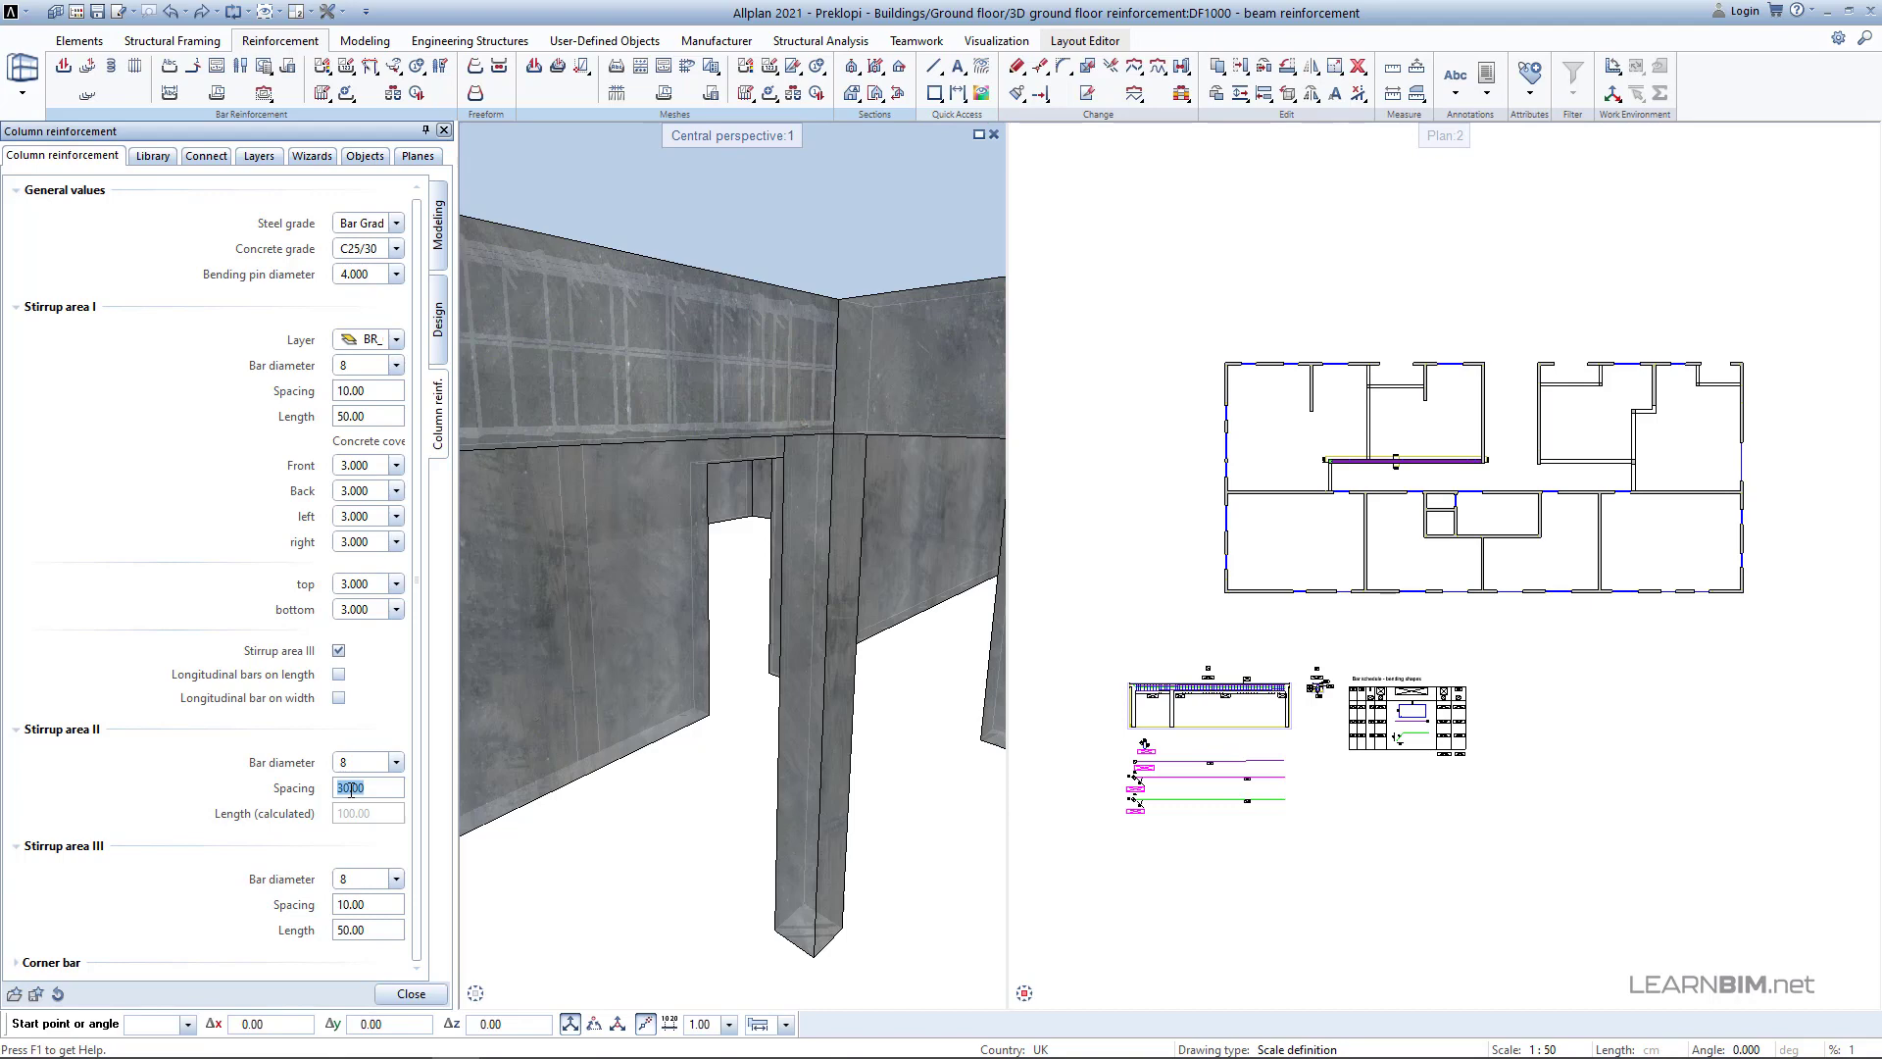
{"action": "type", "text": "15"}
{"action": "key", "text": "Return"}
{"action": "left_click", "coordinate": [357, 898]}
Set the corner bars' overlap to 40 cm and their bottom concrete cover to 3 cm.
{"action": "left_click", "coordinate": [16, 963]}
{"action": "scroll", "coordinate": [156, 853], "scroll_direction": "down", "scroll_amount": 1}
{"action": "scroll", "coordinate": [173, 833], "scroll_direction": "down", "scroll_amount": 3}
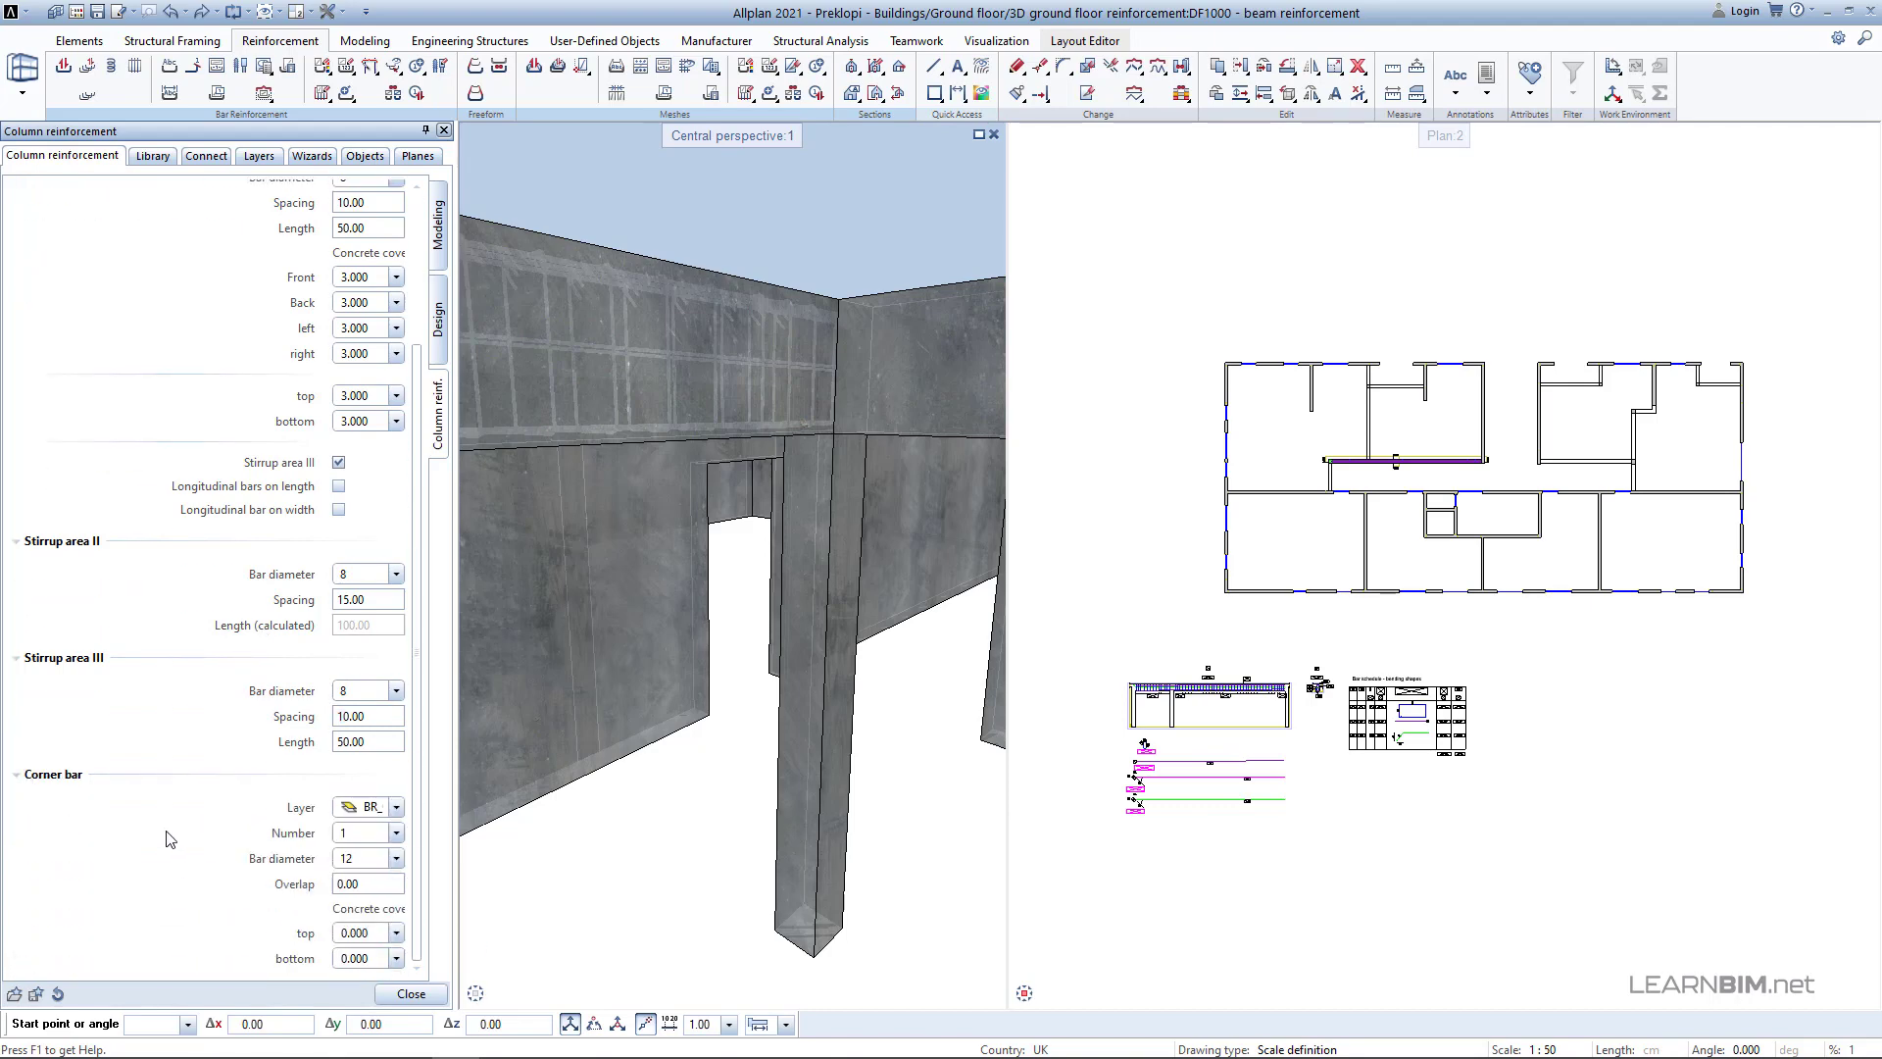
{"action": "left_click", "coordinate": [397, 858]}
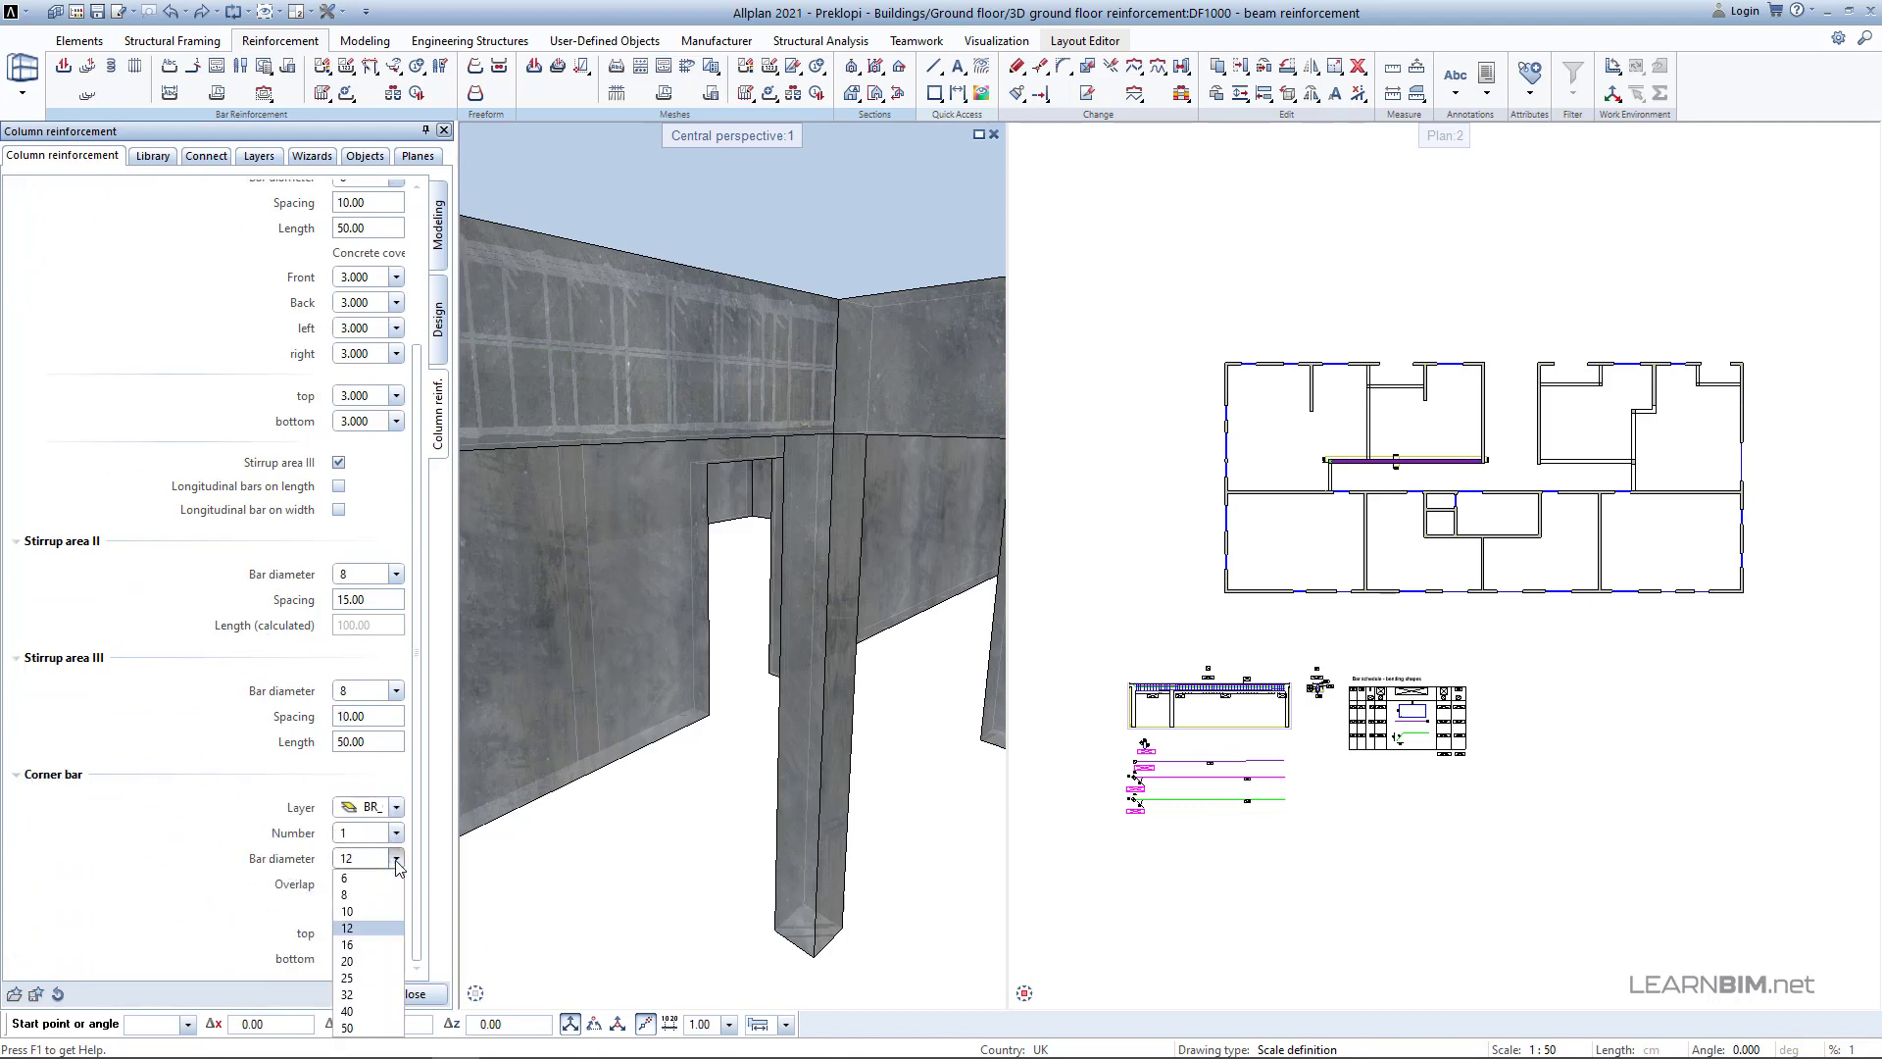
{"action": "left_click", "coordinate": [397, 859]}
{"action": "left_click", "coordinate": [372, 884]}
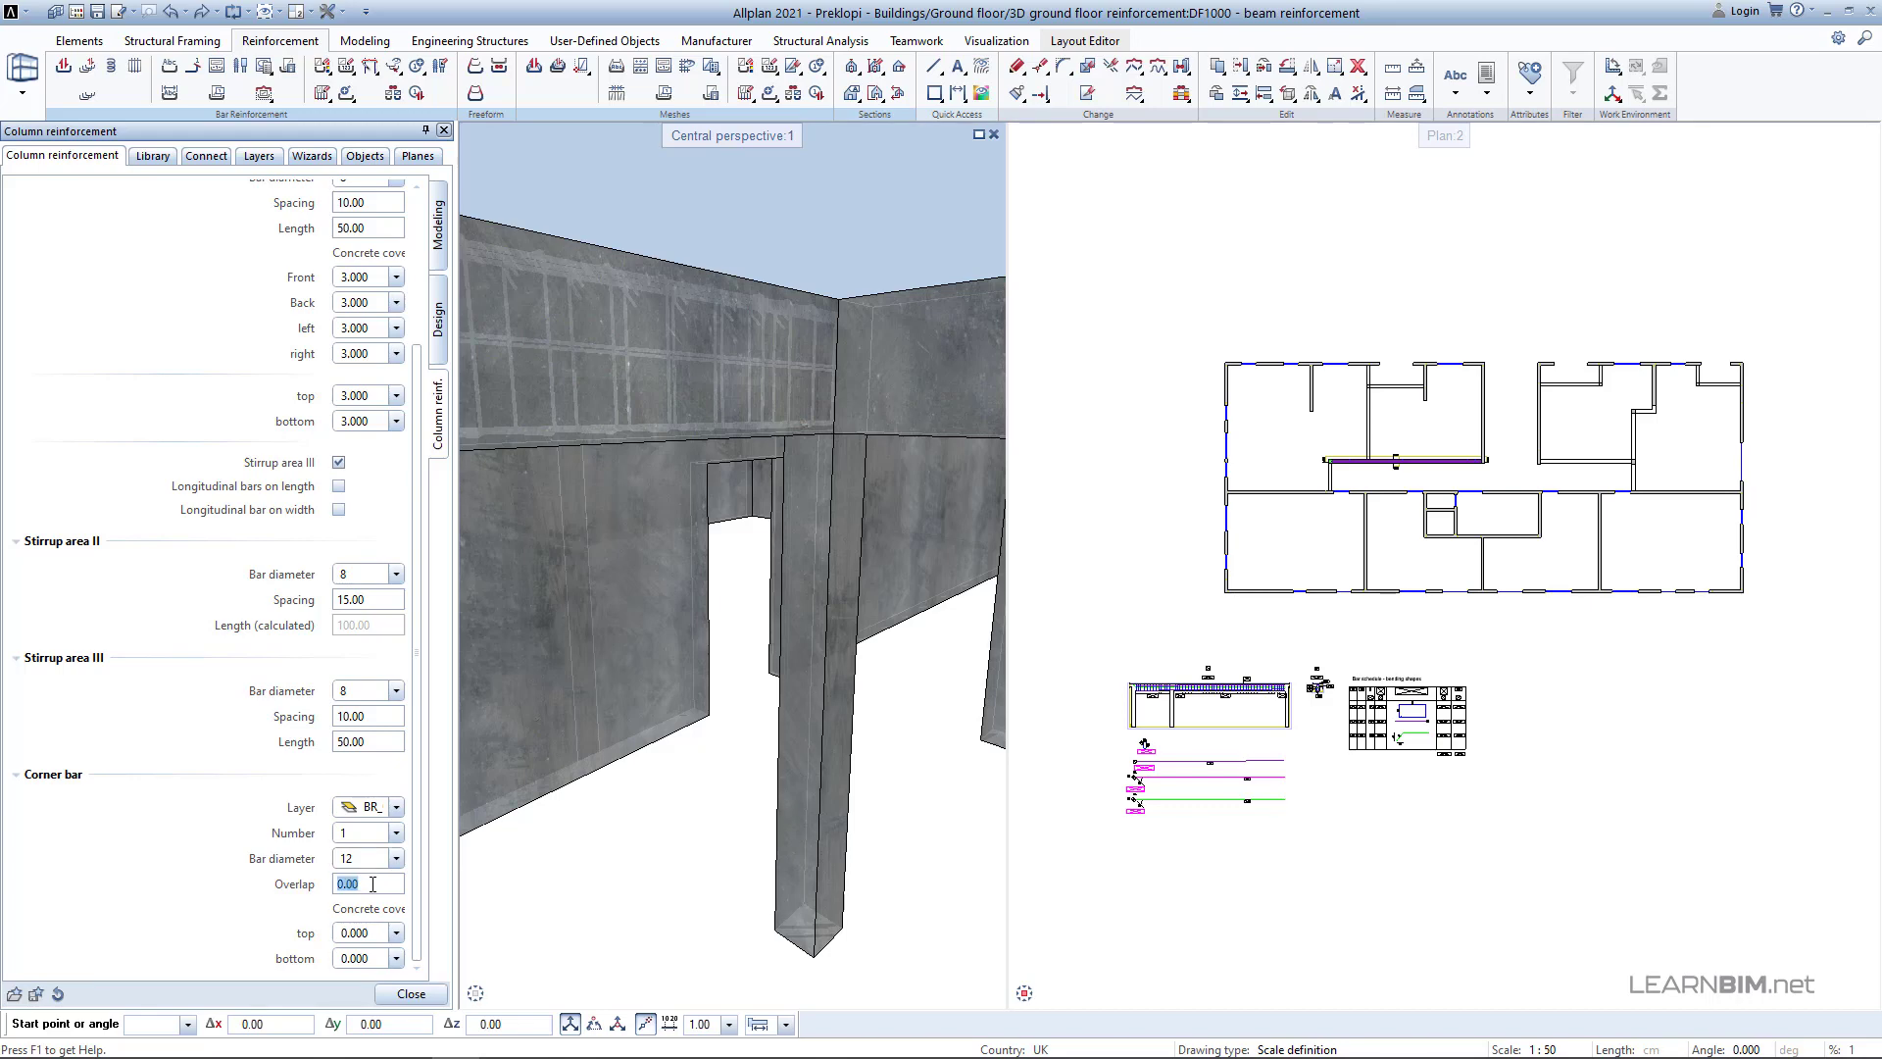
{"action": "type", "text": "40"}
{"action": "key", "text": "Return"}
{"action": "left_click", "coordinate": [360, 961]}
{"action": "type", "text": "3"}
{"action": "key", "text": "Return"}
Place the column reinforcement at the column under the beam and extend its lower end to the column's base.
{"action": "scroll", "coordinate": [1397, 463], "scroll_direction": "up", "scroll_amount": 10}
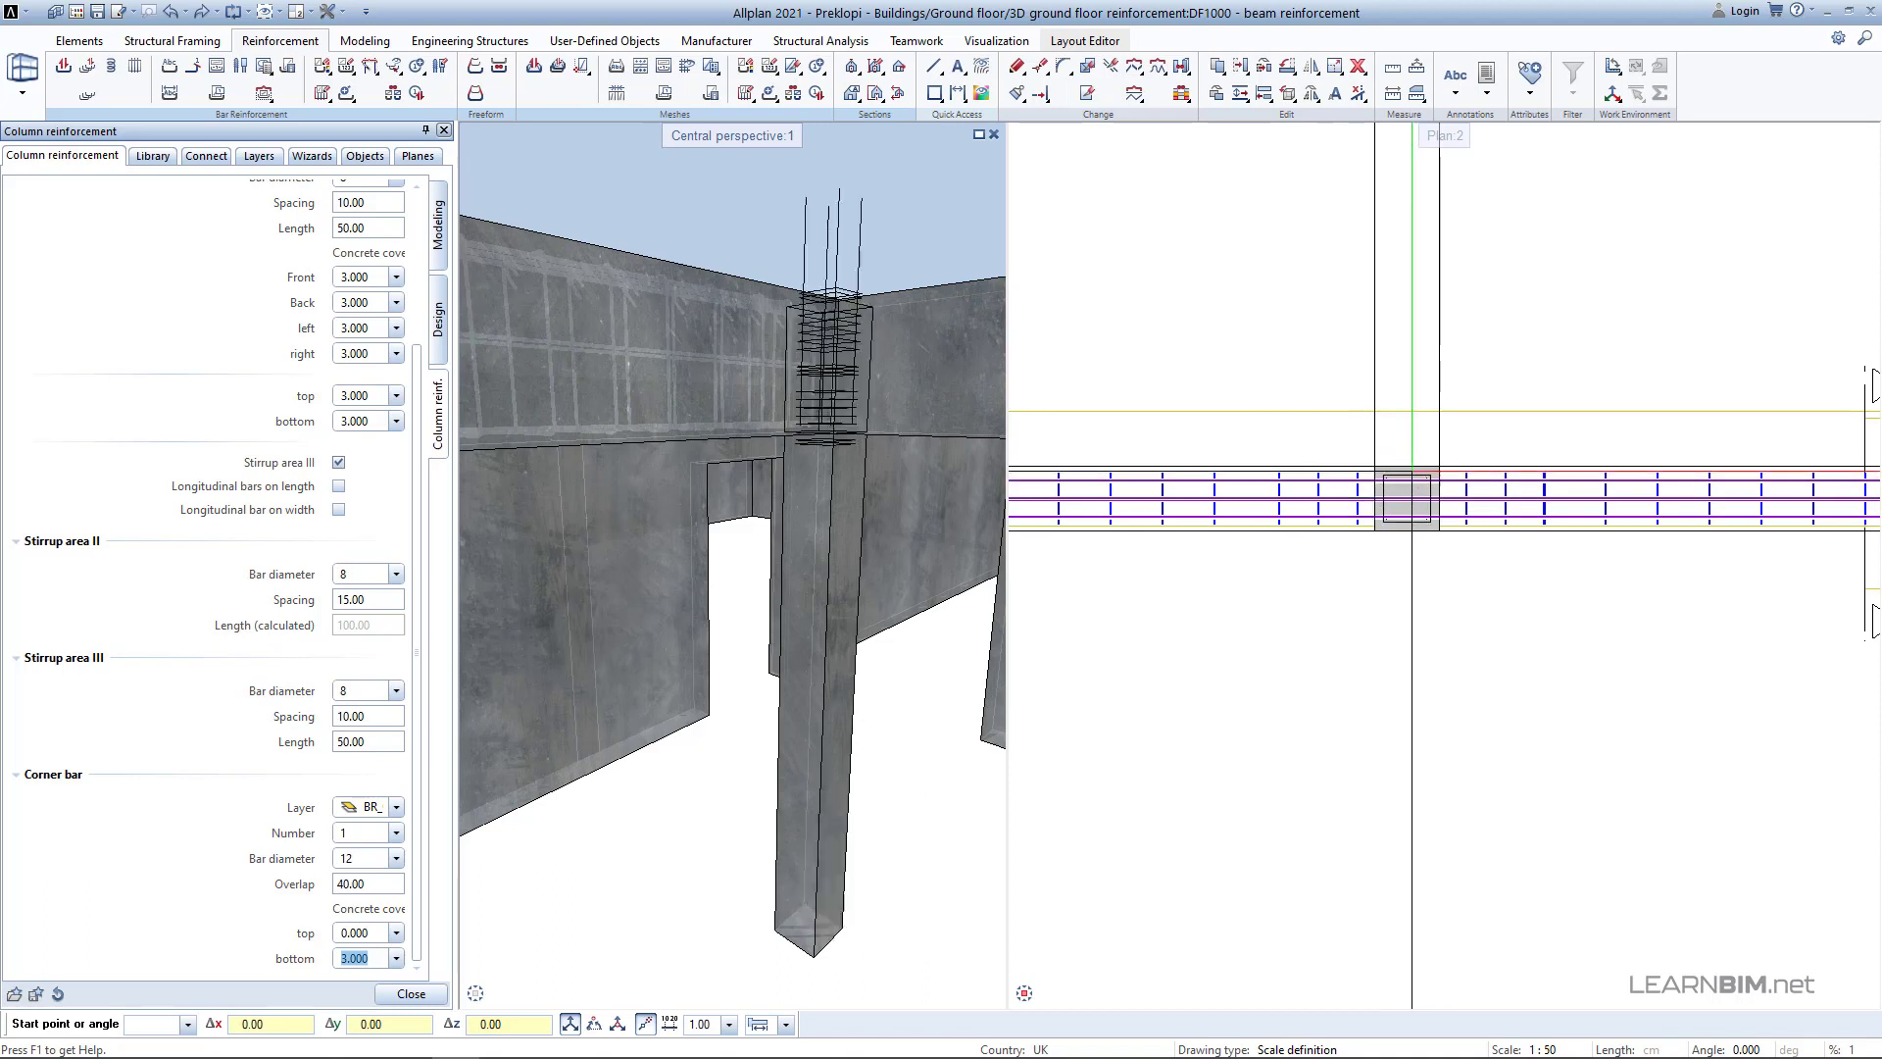
{"action": "left_click", "coordinate": [1401, 495]}
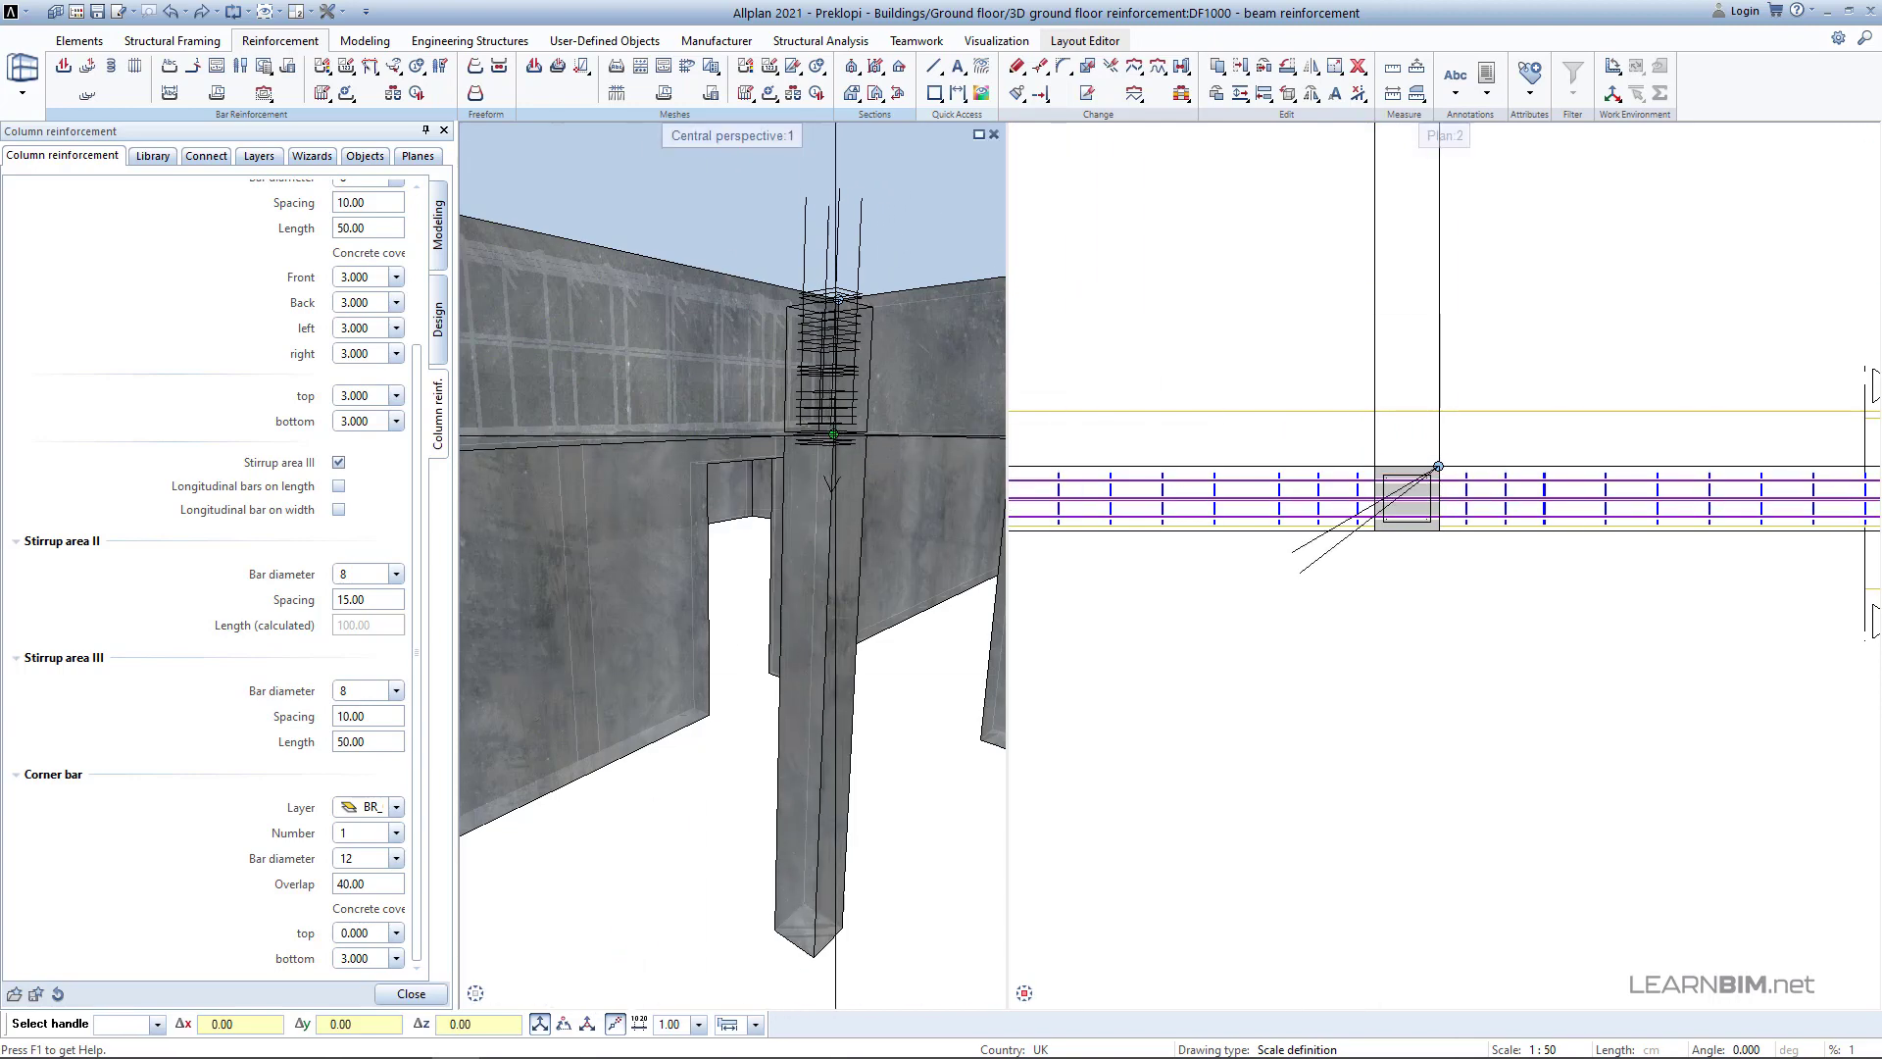
{"action": "left_click", "coordinate": [833, 434]}
{"action": "left_click", "coordinate": [813, 955]}
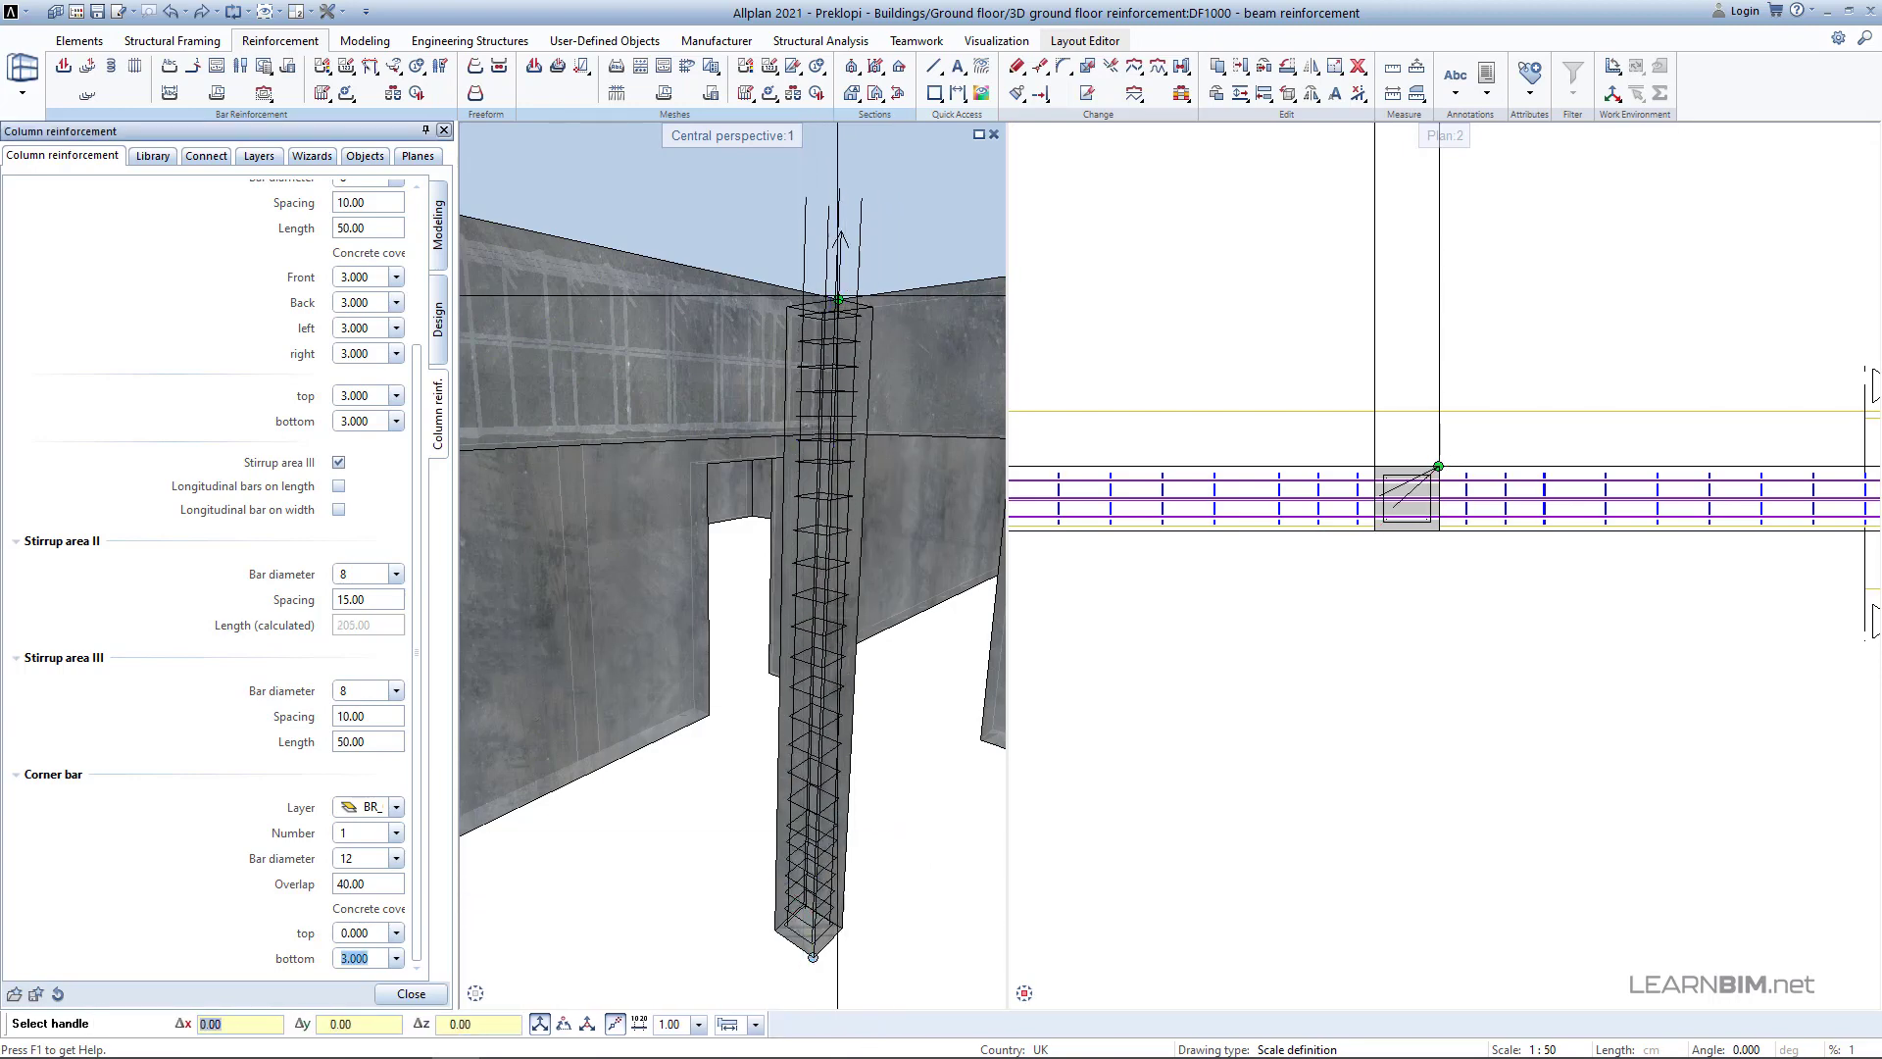
{"action": "left_click", "coordinate": [838, 299]}
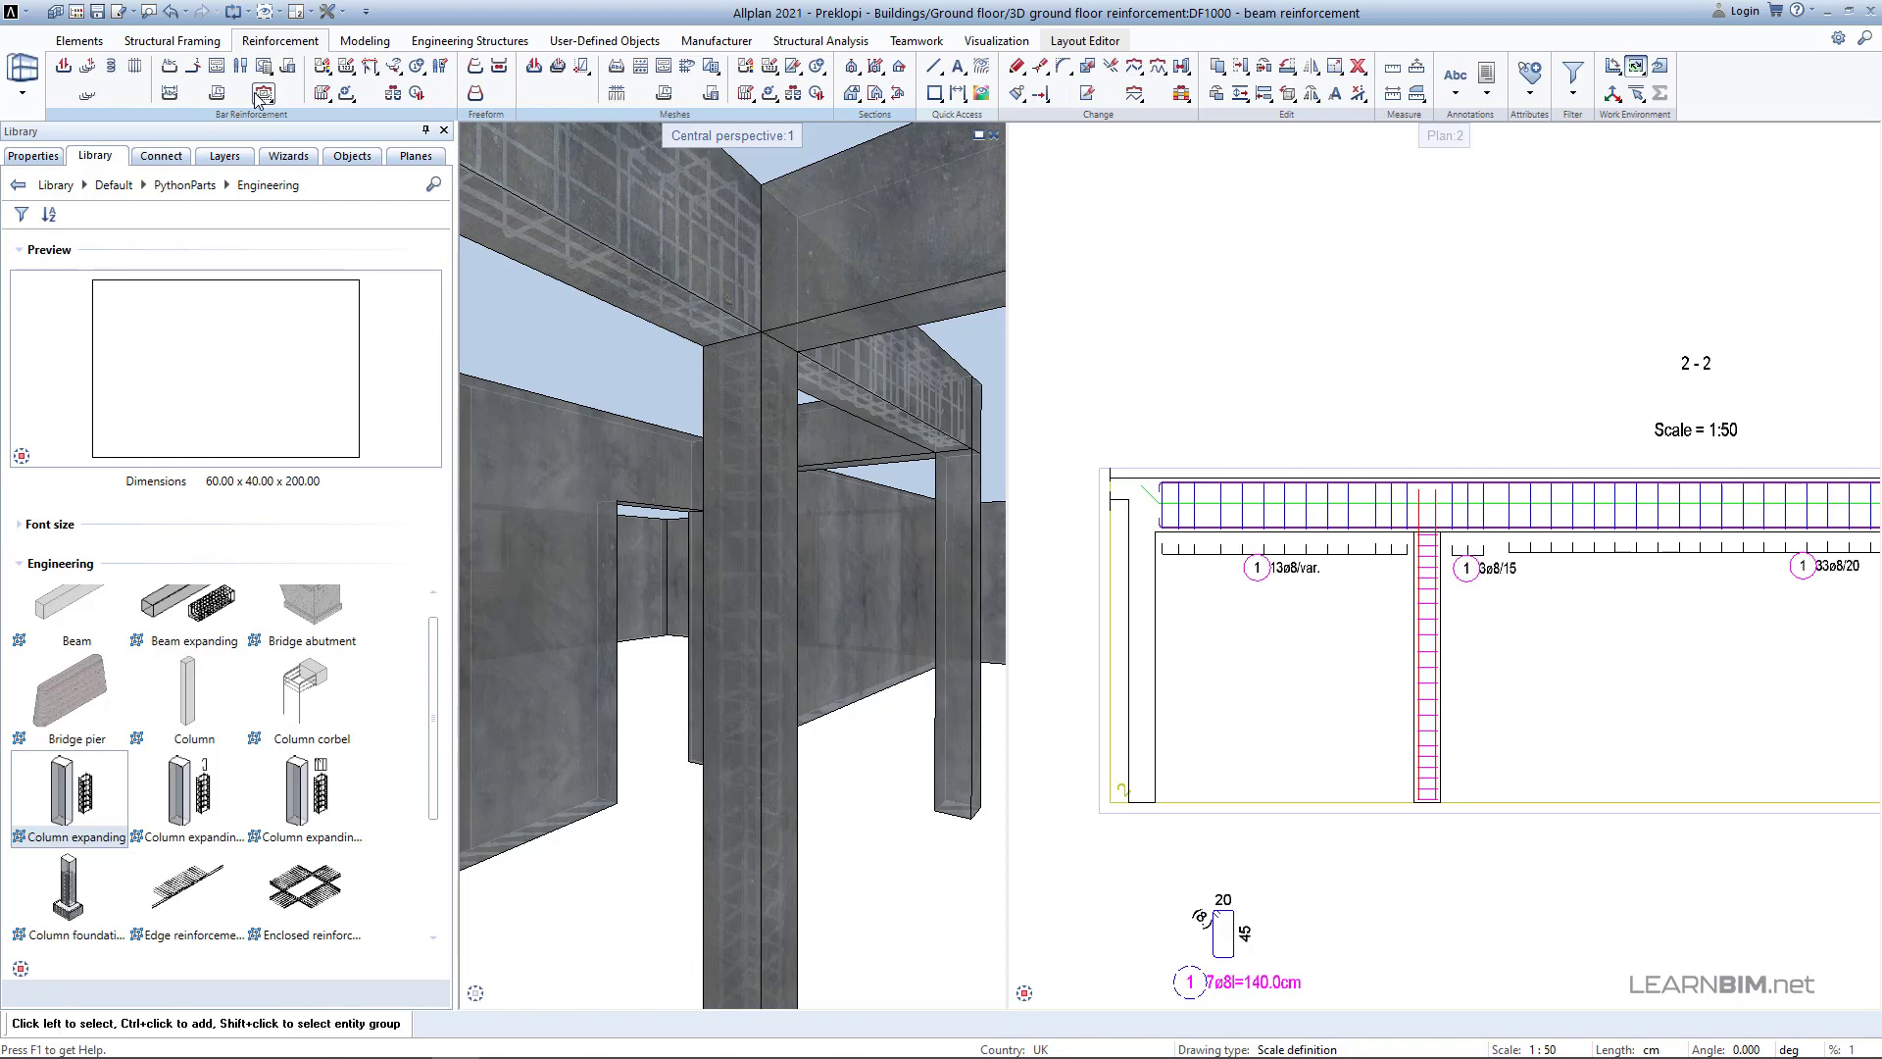
Create a partial schema of the column's 12 mm vertical corner bar and place it beside section 2-2.
{"action": "left_click", "coordinate": [217, 93]}
{"action": "left_click", "coordinate": [1418, 643]}
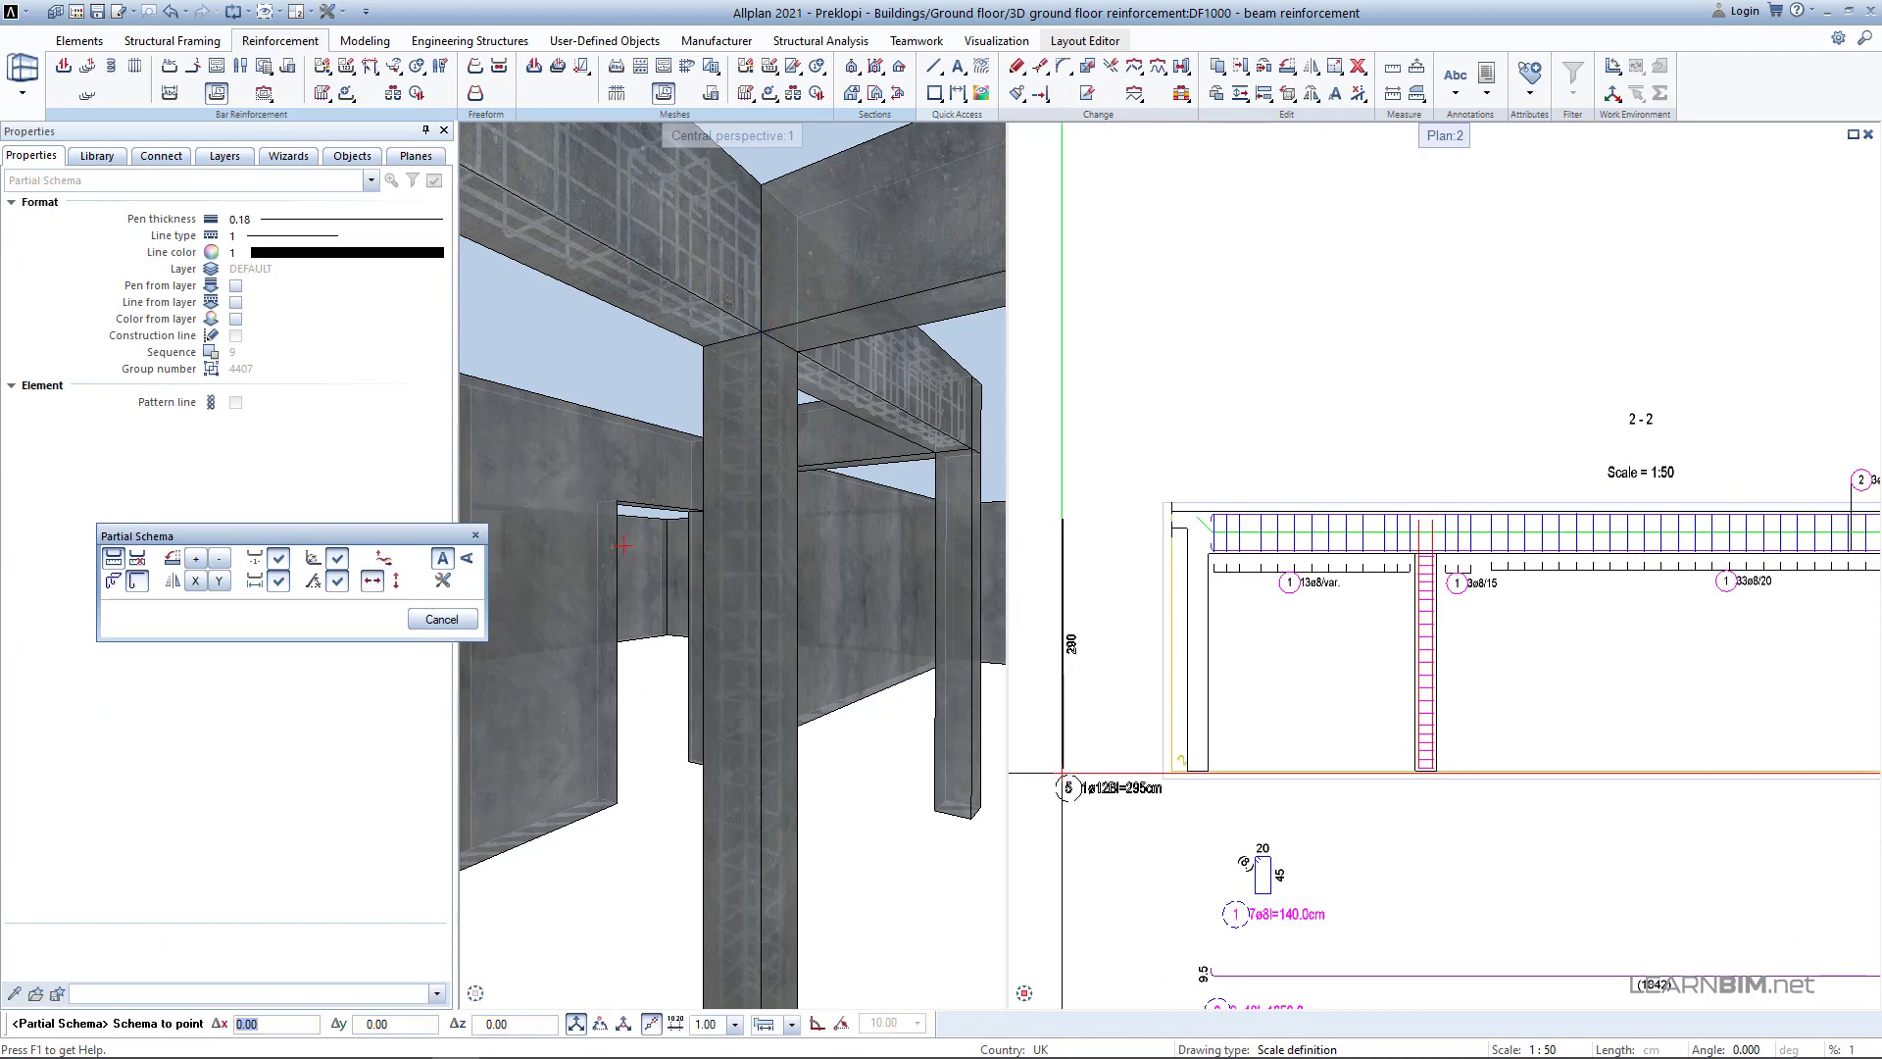
{"action": "left_click", "coordinate": [1062, 770]}
{"action": "middle_click_drag", "start_coordinate": [1120, 732], "coordinate": [1234, 746]}
Stretch the upper end of the column's vertical bar in the schema by 40 cm.
{"action": "left_click", "coordinate": [1041, 68]}
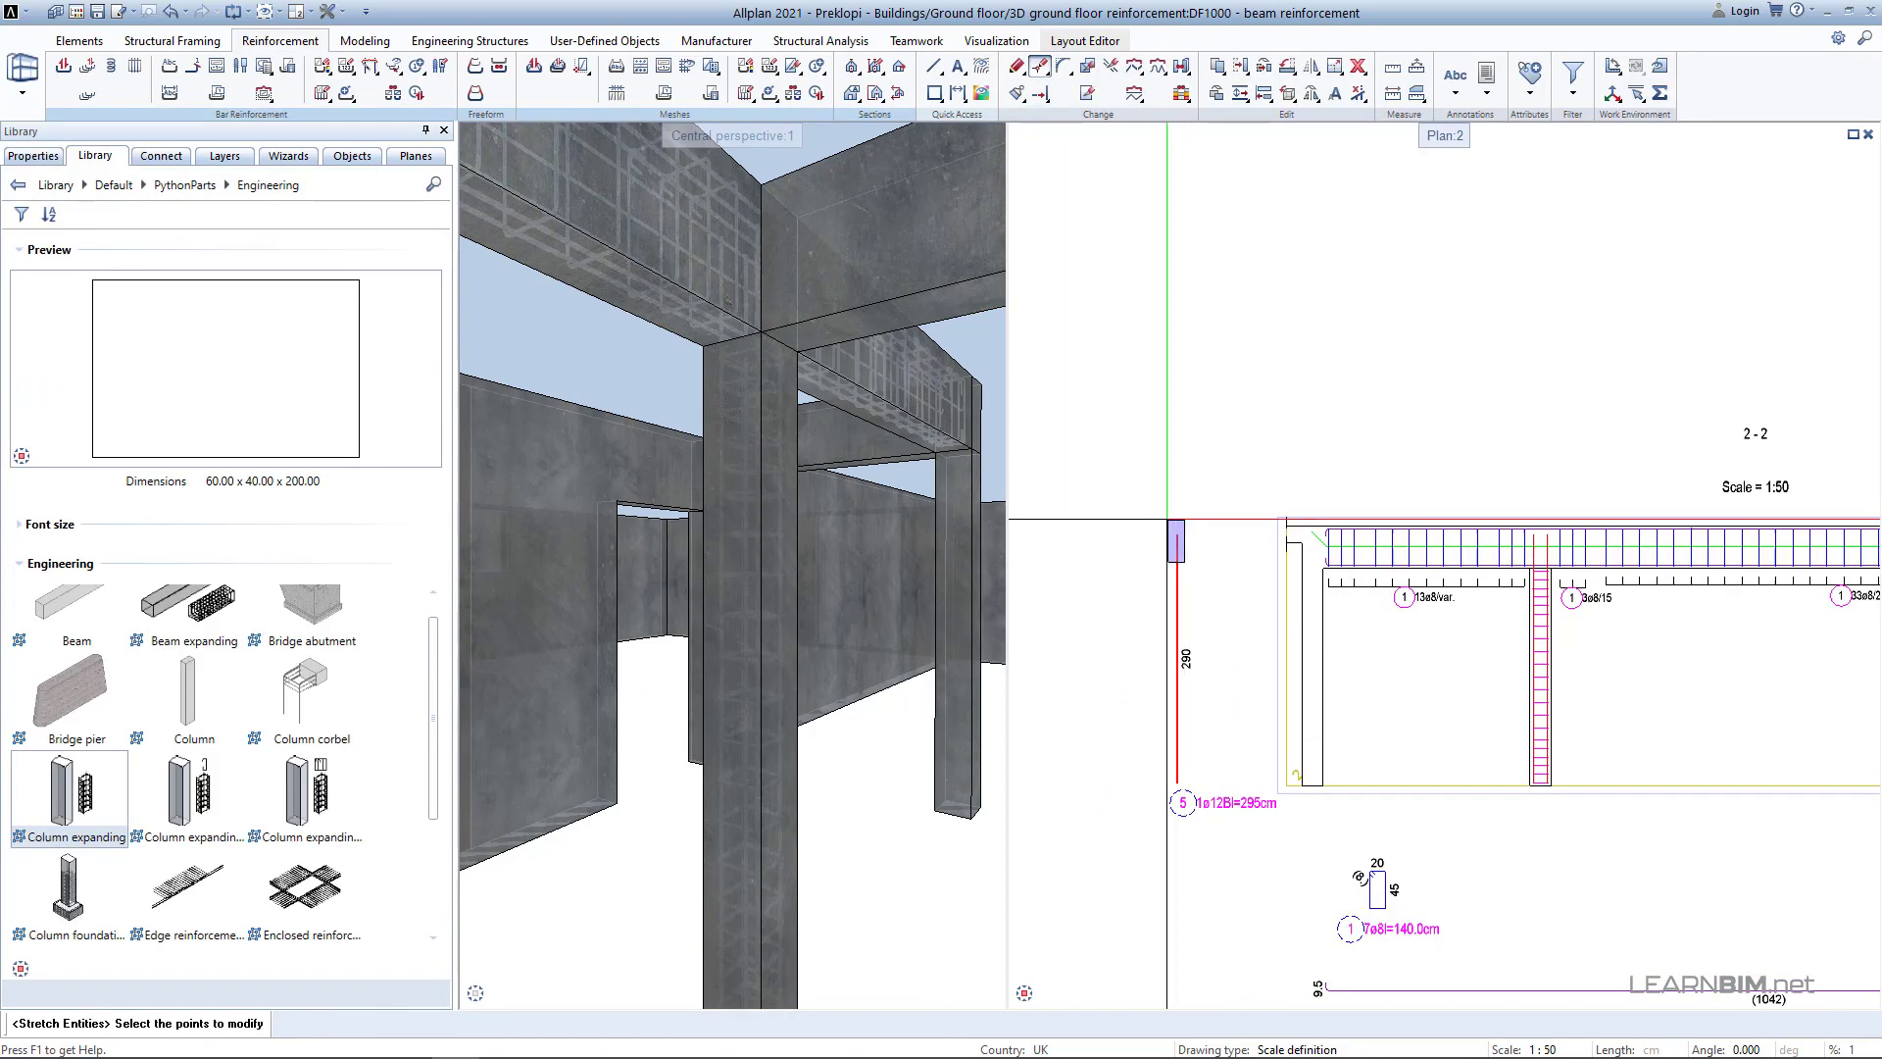
{"action": "left_click_drag", "start_coordinate": [1147, 515], "coordinate": [1206, 554]}
{"action": "left_click", "coordinate": [1177, 533]}
{"action": "type", "text": "40"}
{"action": "key", "text": "Return"}
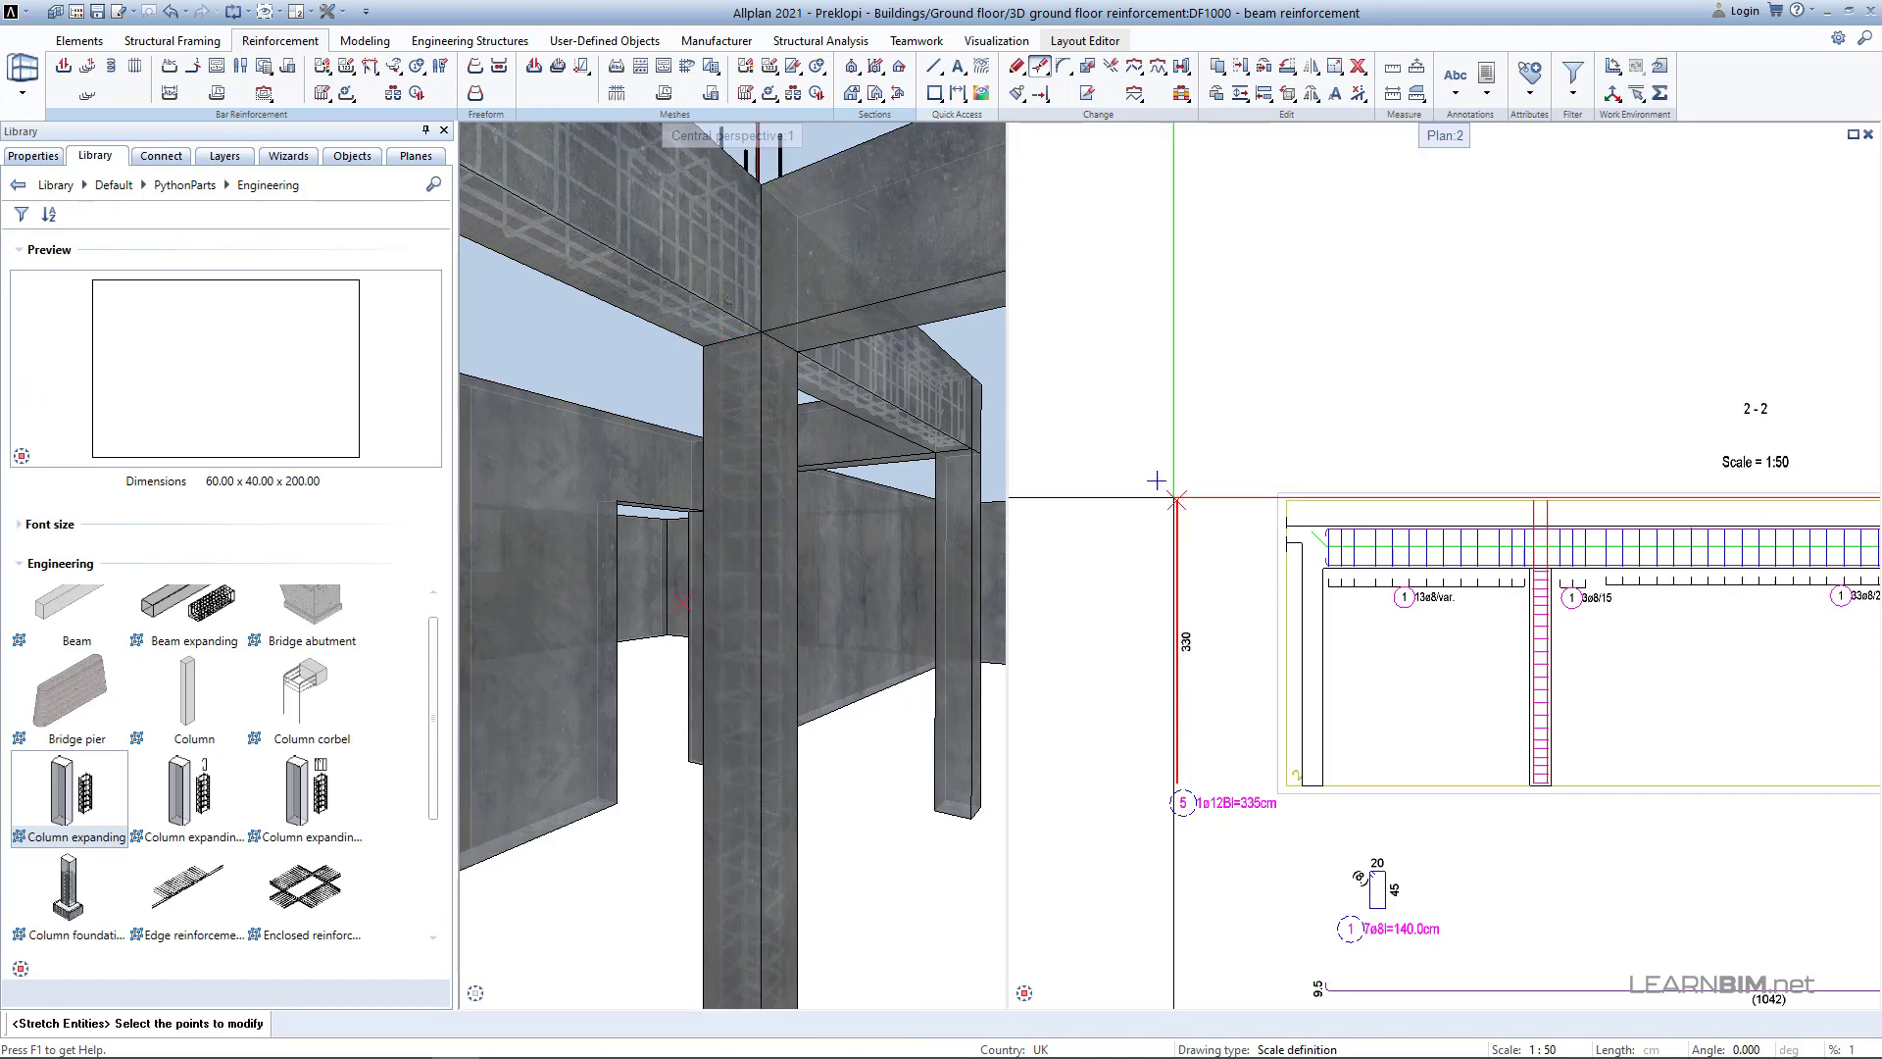
{"action": "middle_click_drag", "start_coordinate": [775, 529], "coordinate": [754, 633], "text": "shift"}
{"action": "key", "text": "Escape"}
Rename drawing file 1000 as "beam and column reinforcement" in the building structure.
{"action": "key", "text": "ctrl+o"}
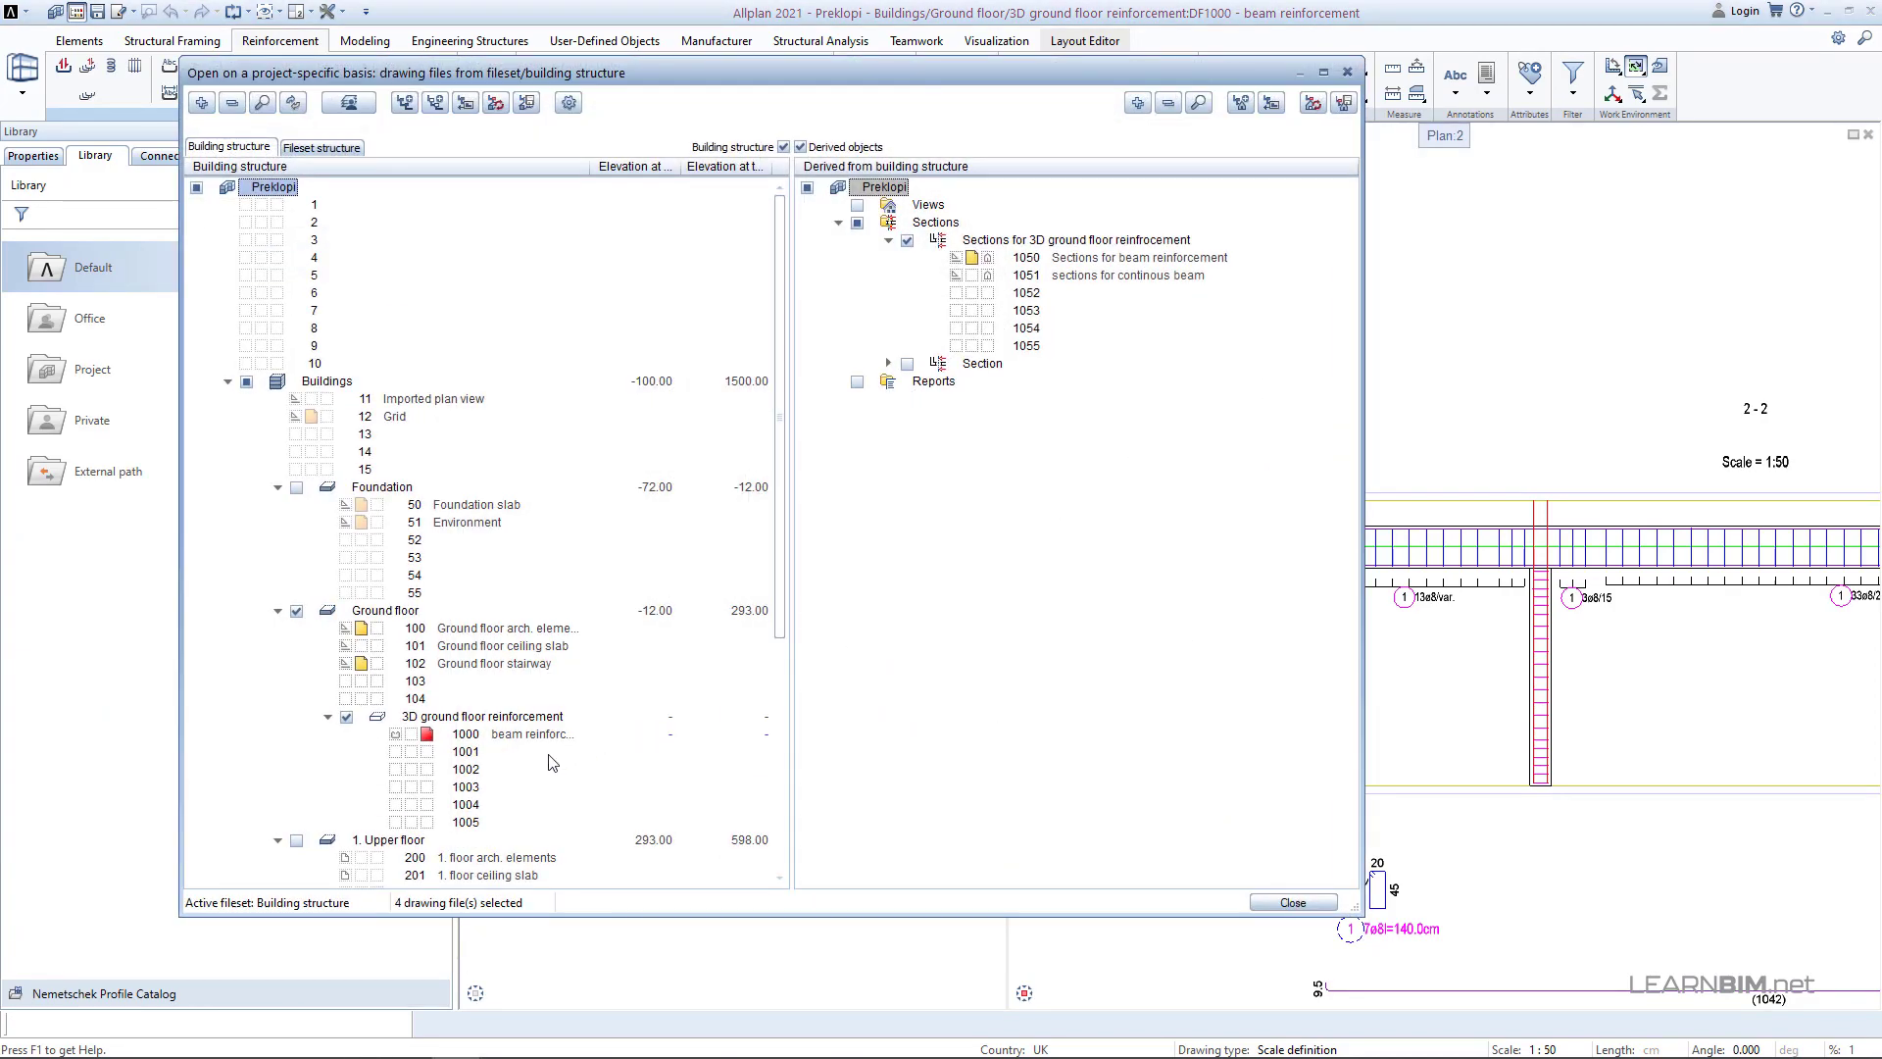
{"action": "left_click", "coordinate": [517, 733]}
{"action": "left_click", "coordinate": [516, 733]}
{"action": "type", "text": "and "}
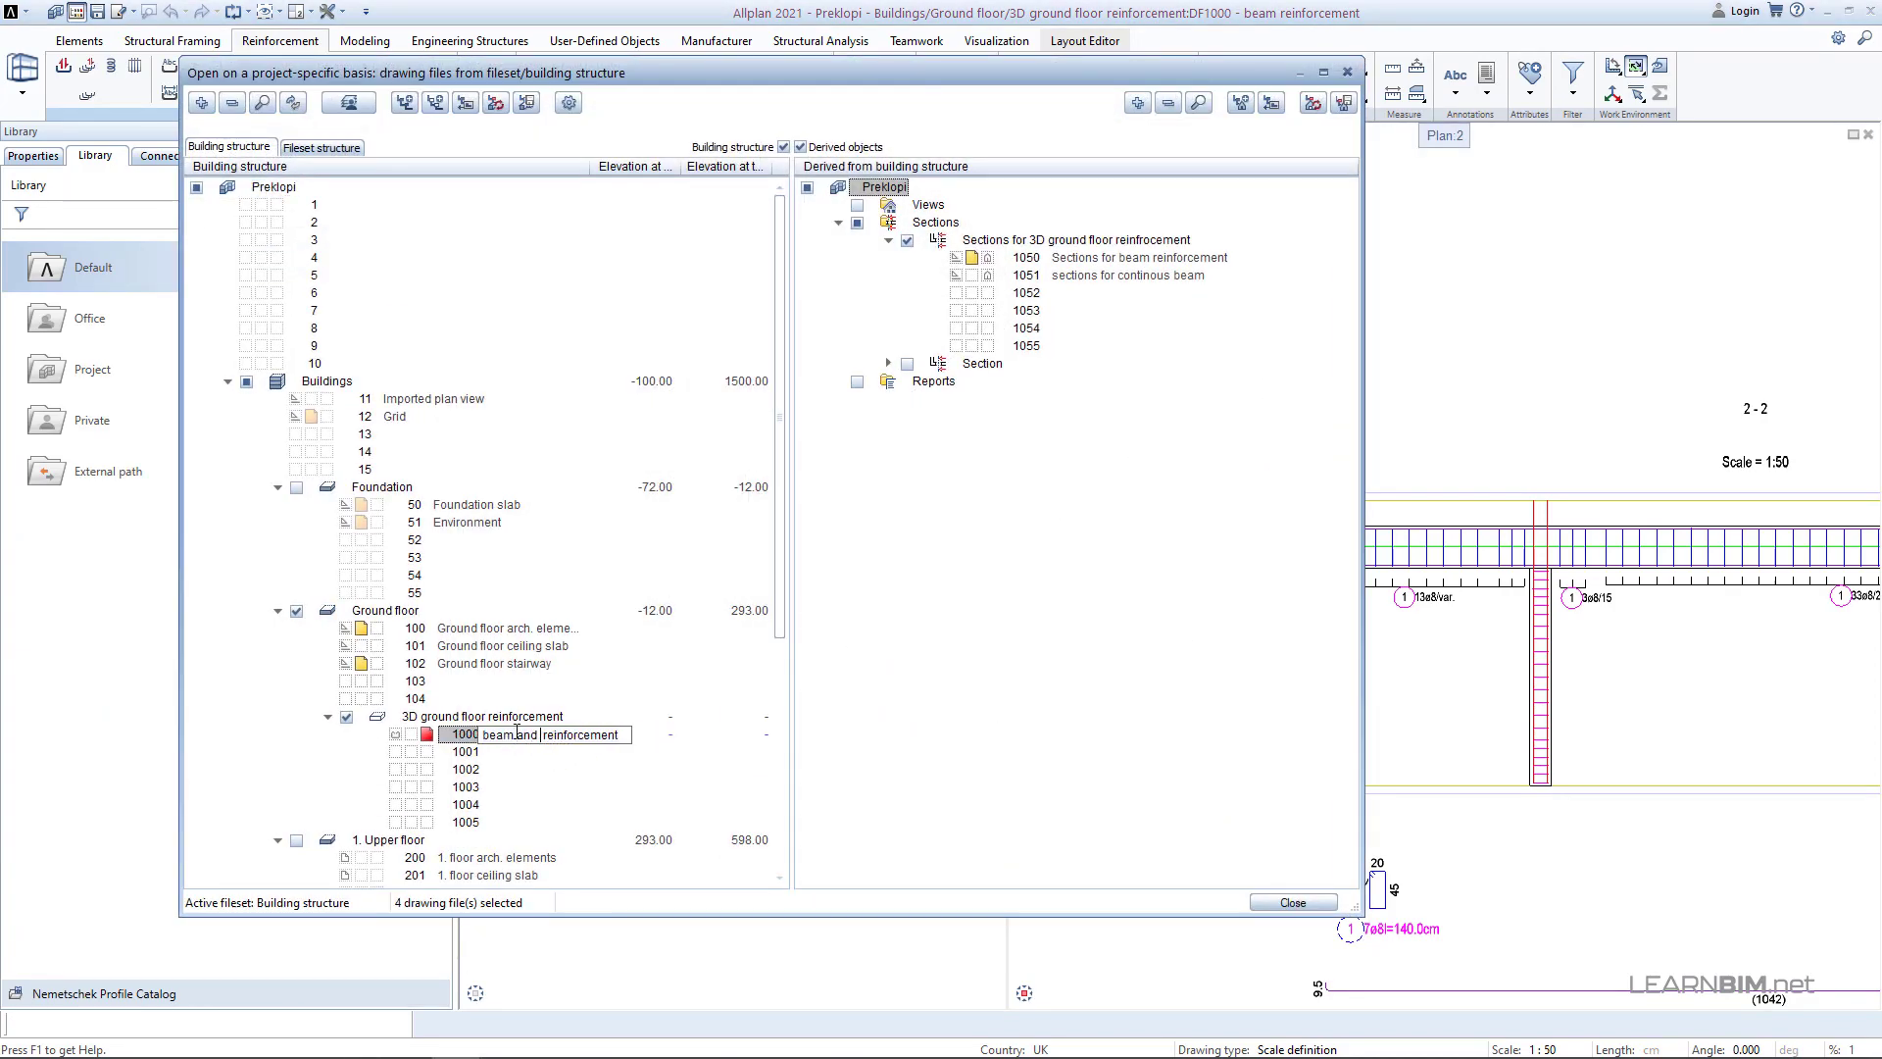
{"action": "type", "text": "column"}
{"action": "key", "text": "Return"}
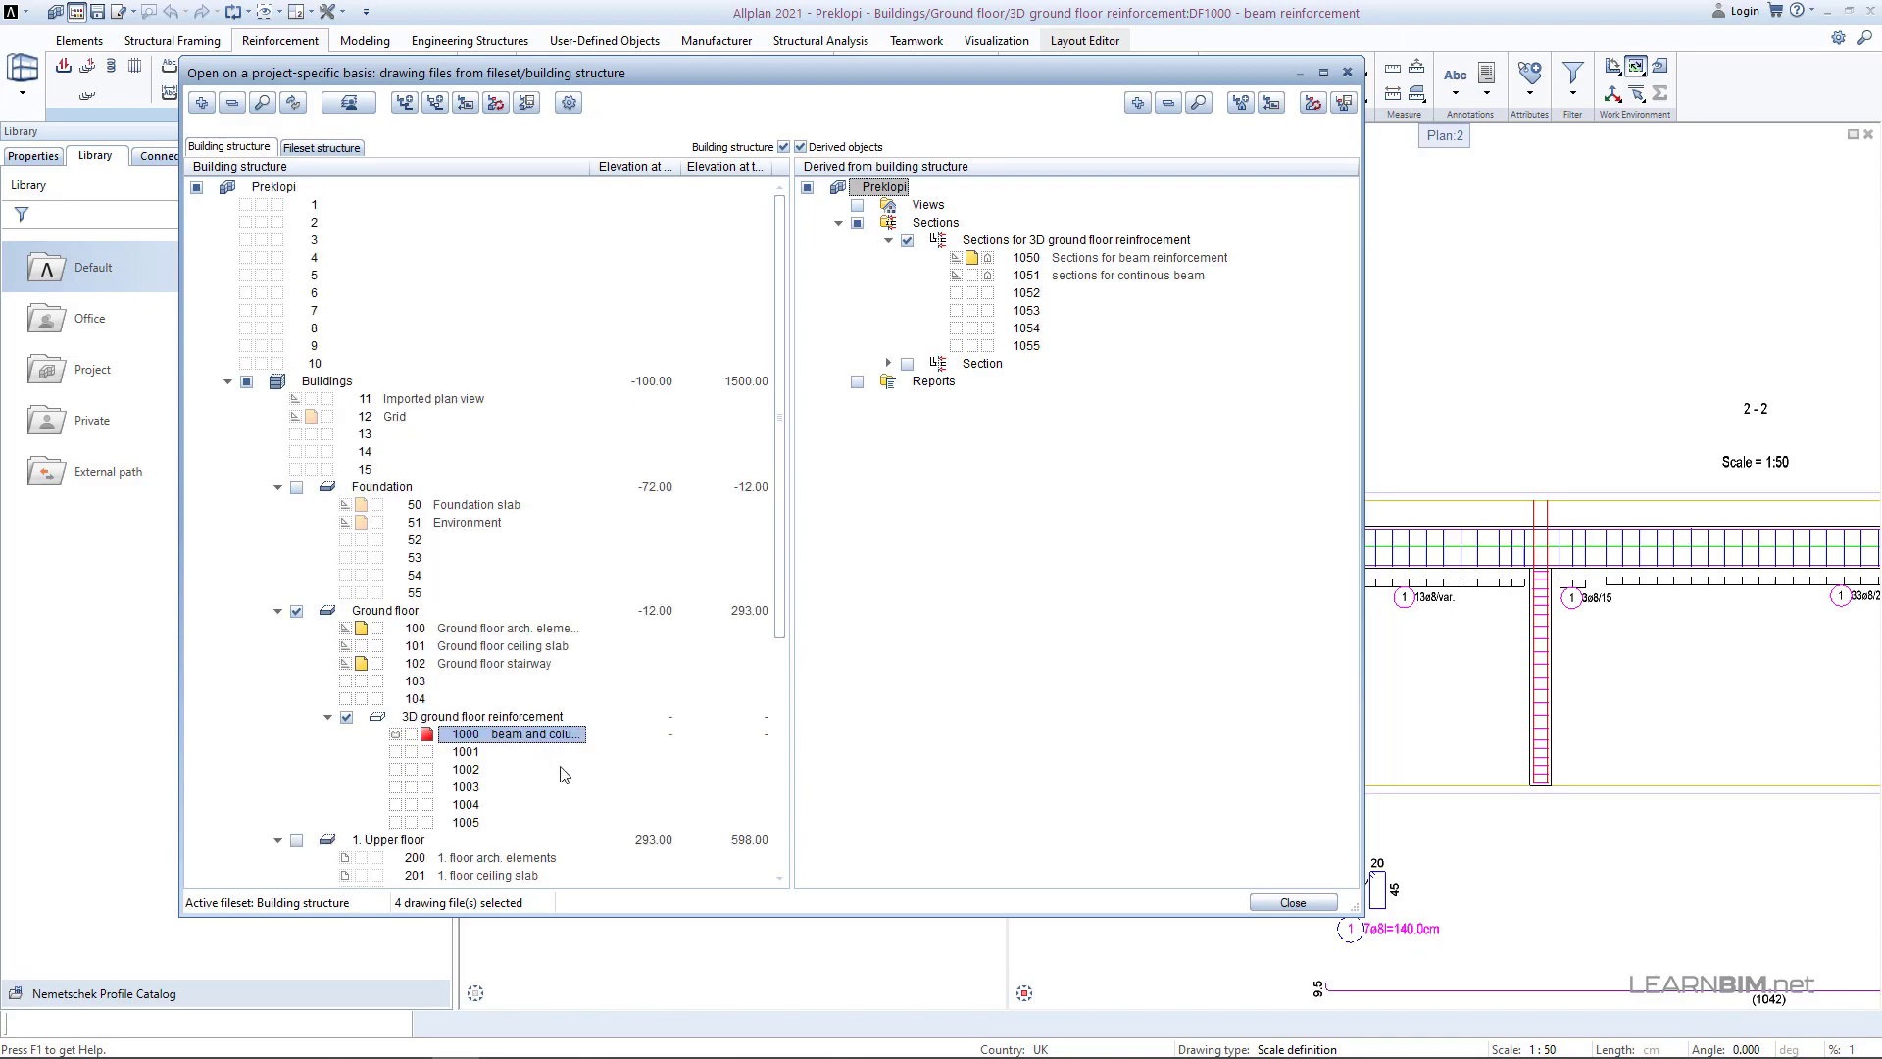
{"action": "left_click", "coordinate": [1300, 903]}
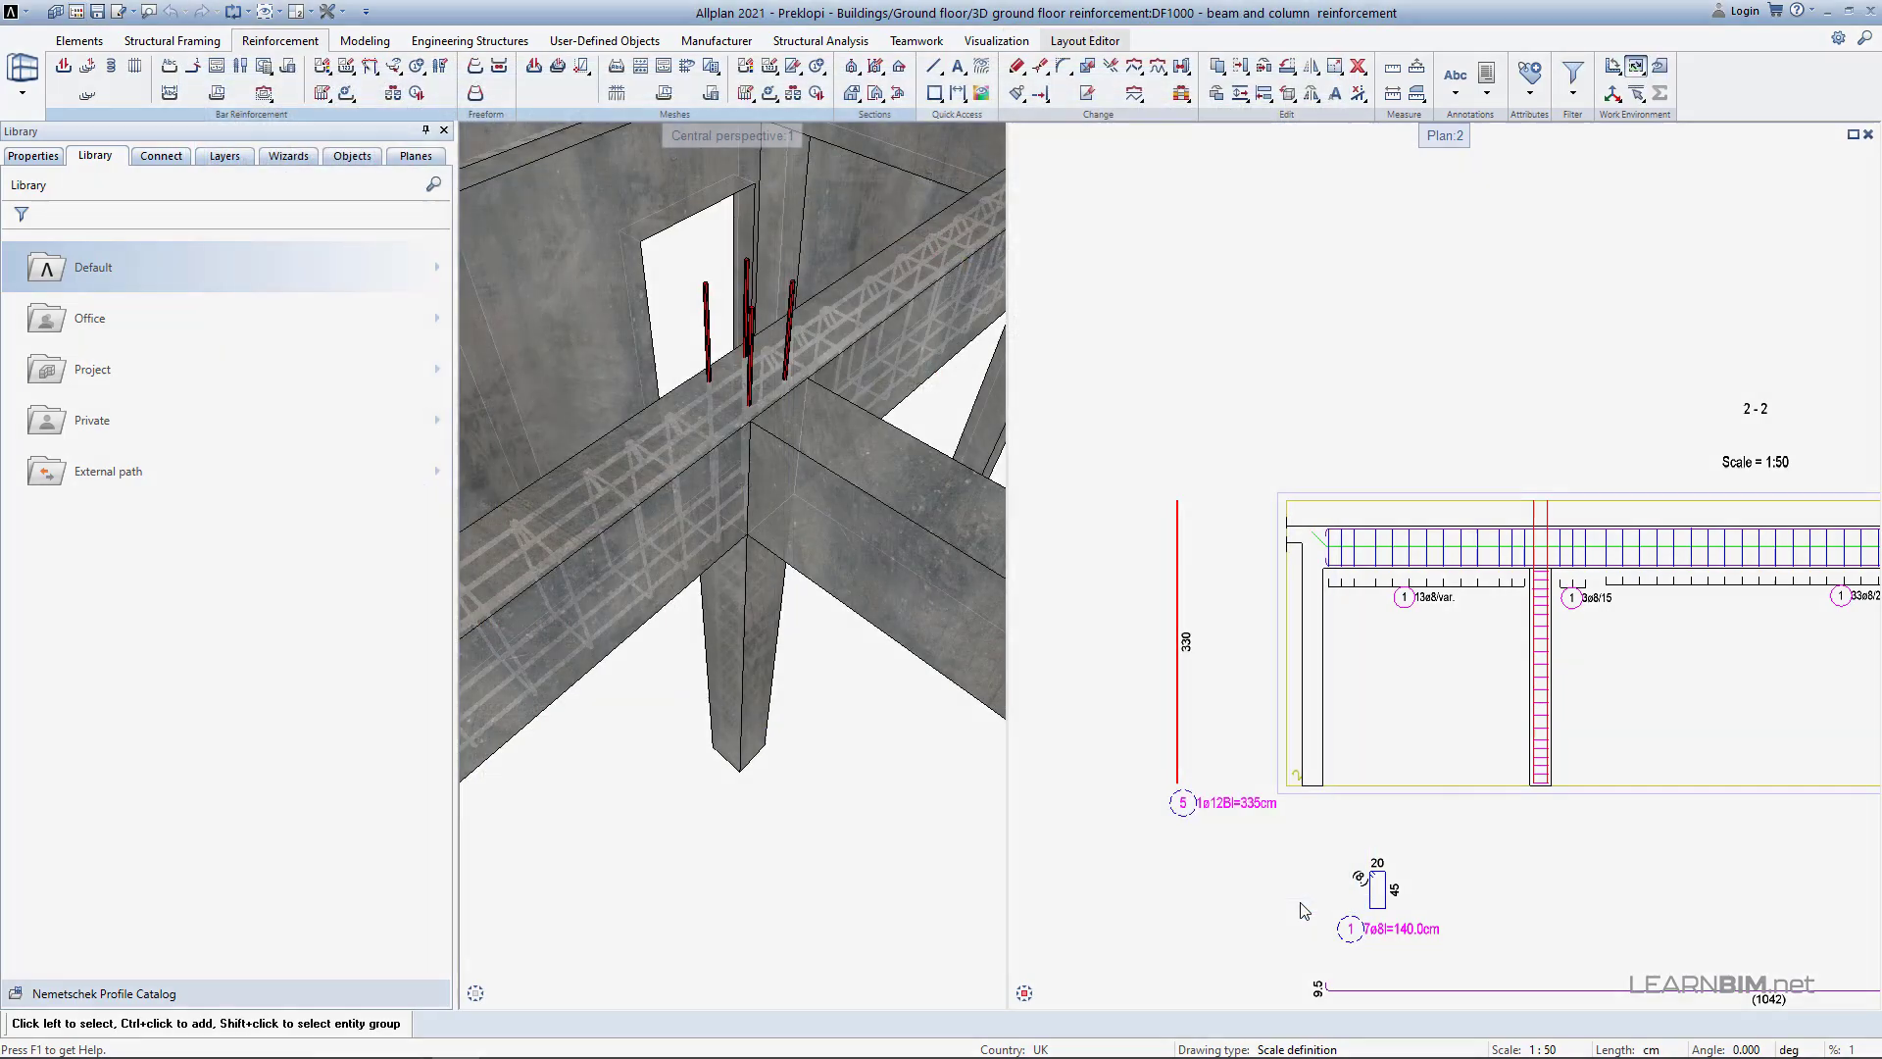